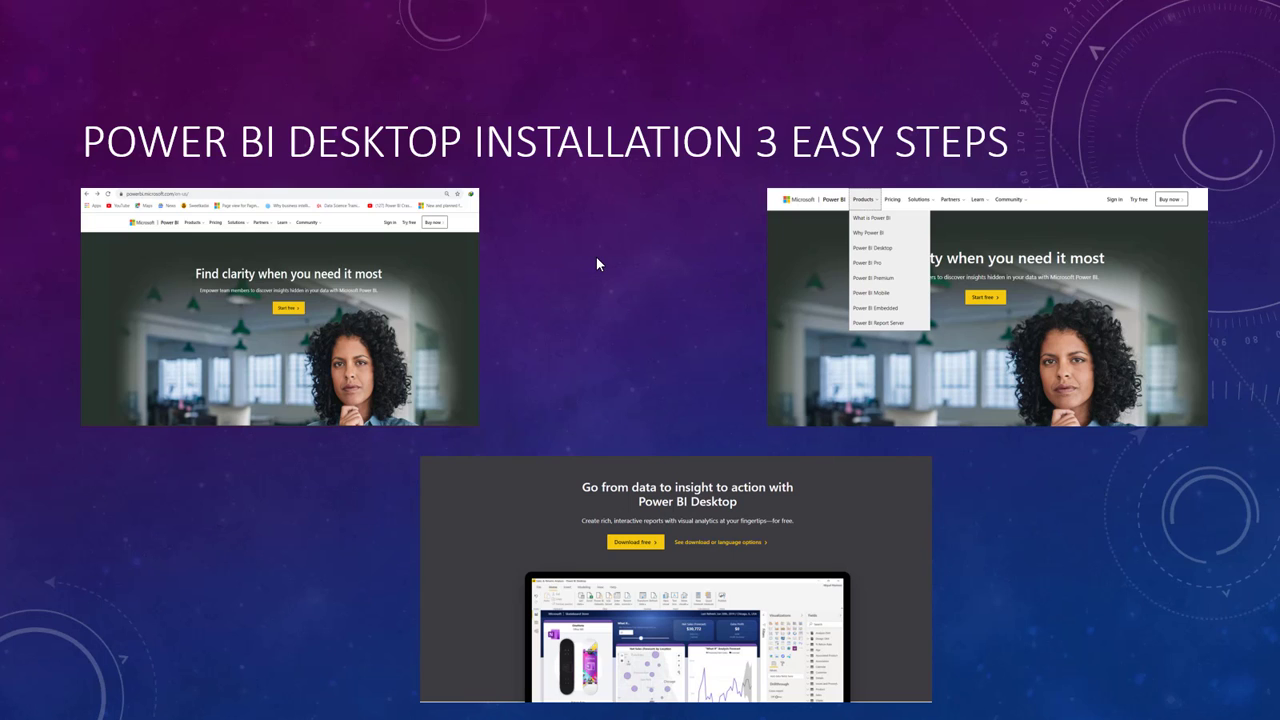
Exit the slideshow back to Normal view on the Power BI Desktop installation steps slide.
{"action": "key", "text": "Escape"}
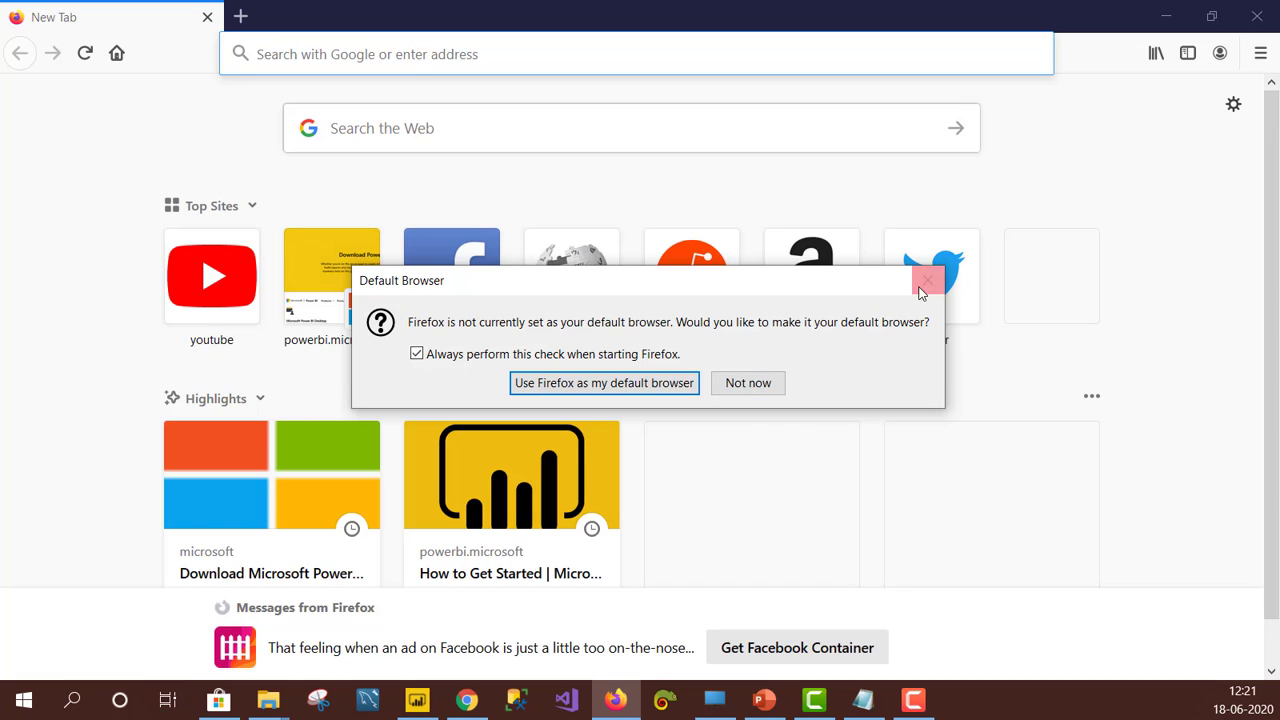
Dismiss Firefox's default-browser prompt and search Google for 'powerbi desktop download'.
{"action": "left_click", "coordinate": [928, 280]}
{"action": "left_click", "coordinate": [483, 116]}
{"action": "type", "text": "pow"}
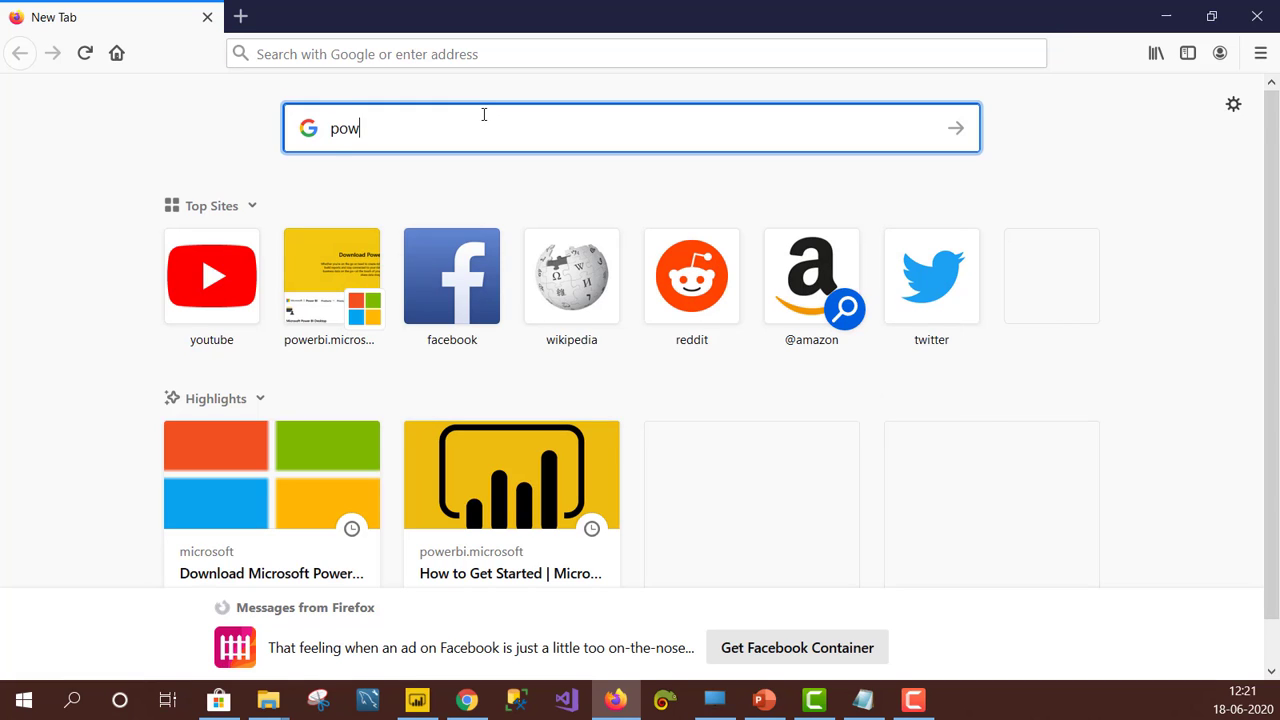
{"action": "type", "text": "erbi des"}
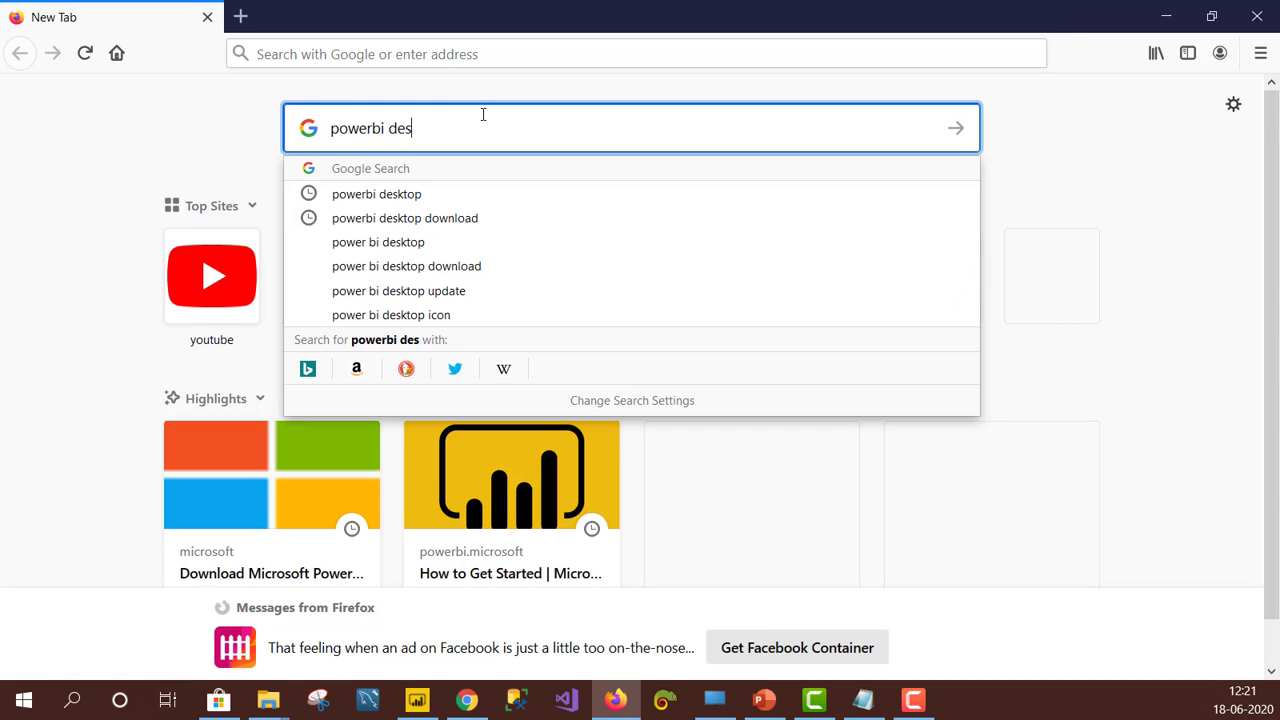
{"action": "type", "text": "ktop"}
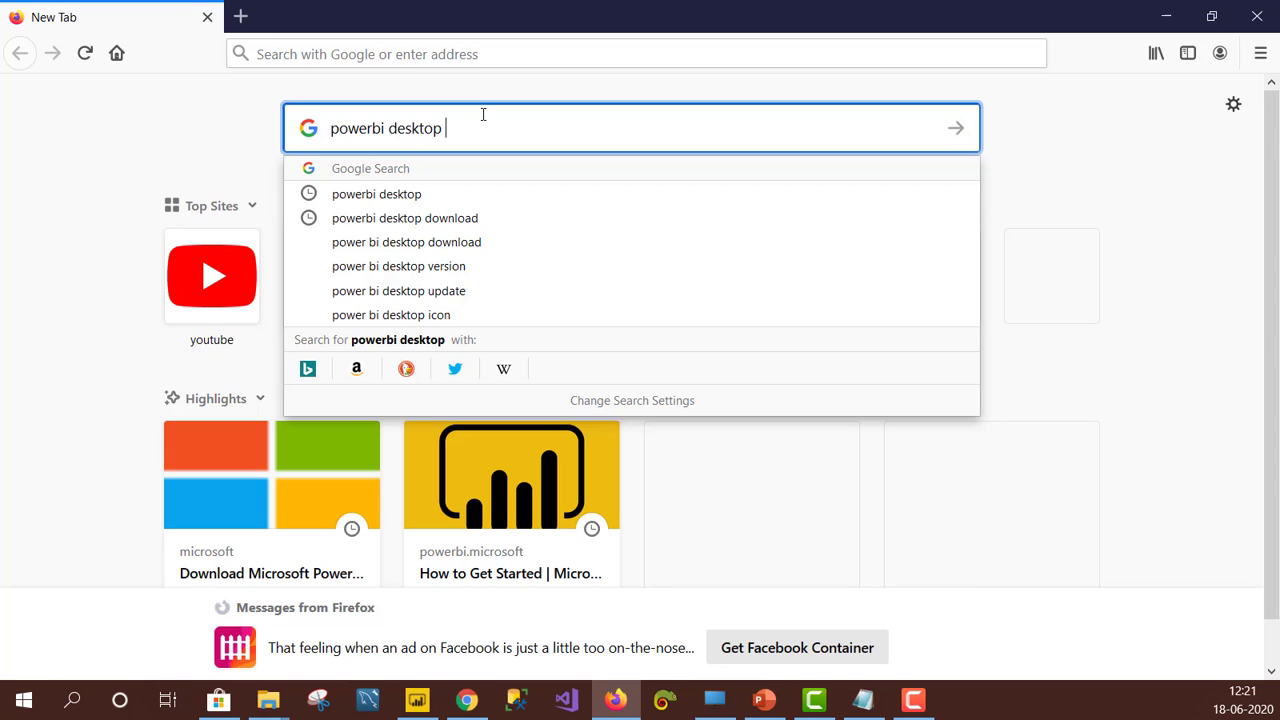
{"action": "key", "text": "Down"}
{"action": "key", "text": "Down"}
{"action": "key", "text": "Return"}
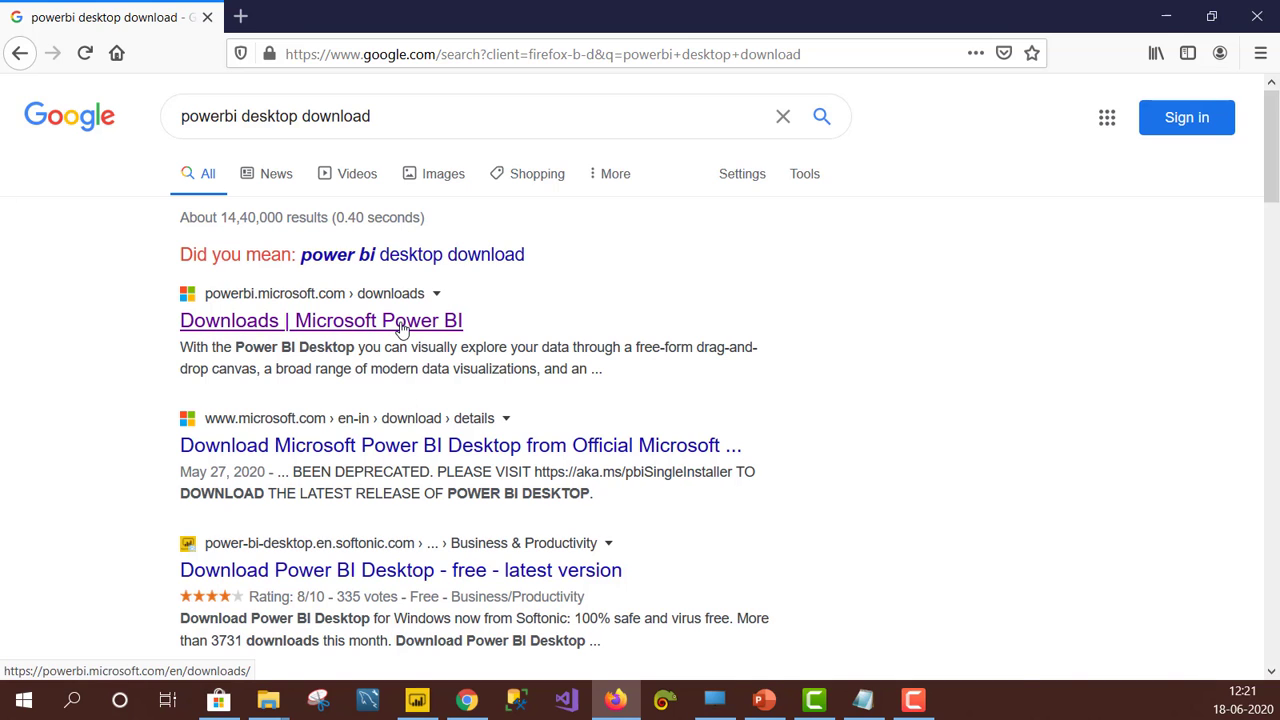
Go from the Microsoft Power BI Downloads result to the Power BI Desktop download page.
{"action": "left_click", "coordinate": [401, 321]}
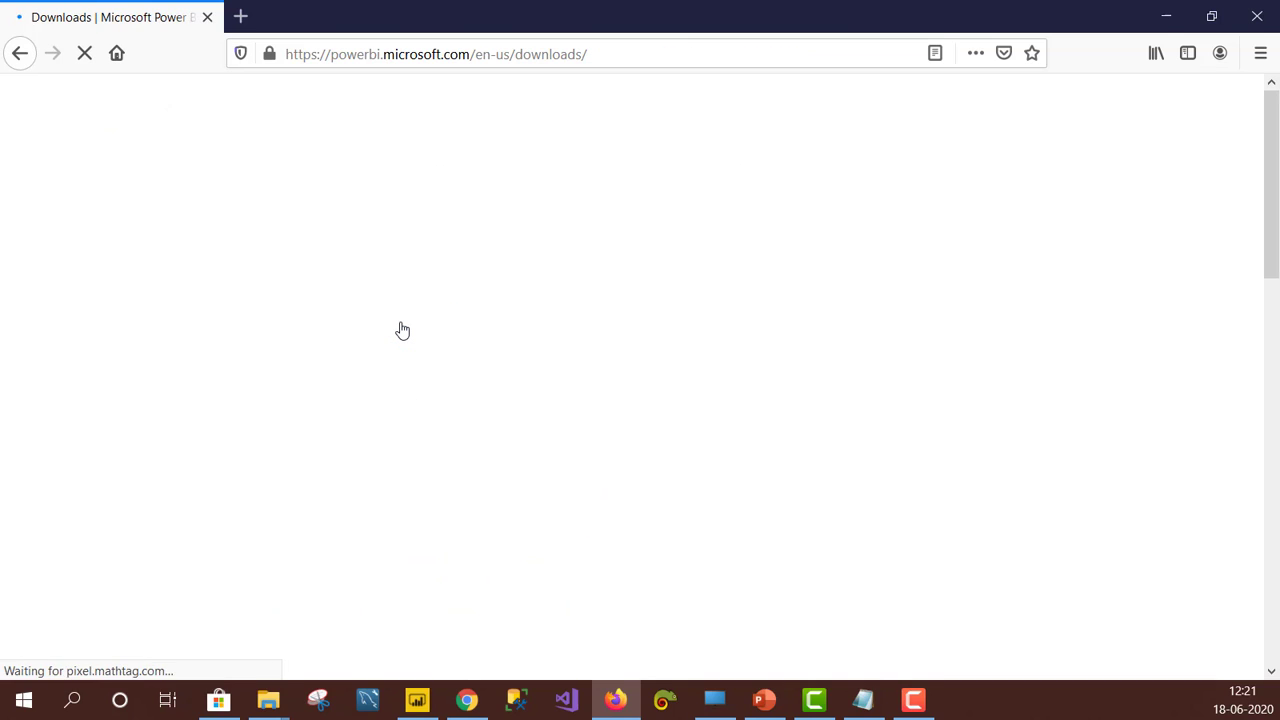
{"action": "scroll", "coordinate": [572, 362], "scroll_direction": "down", "scroll_amount": 4}
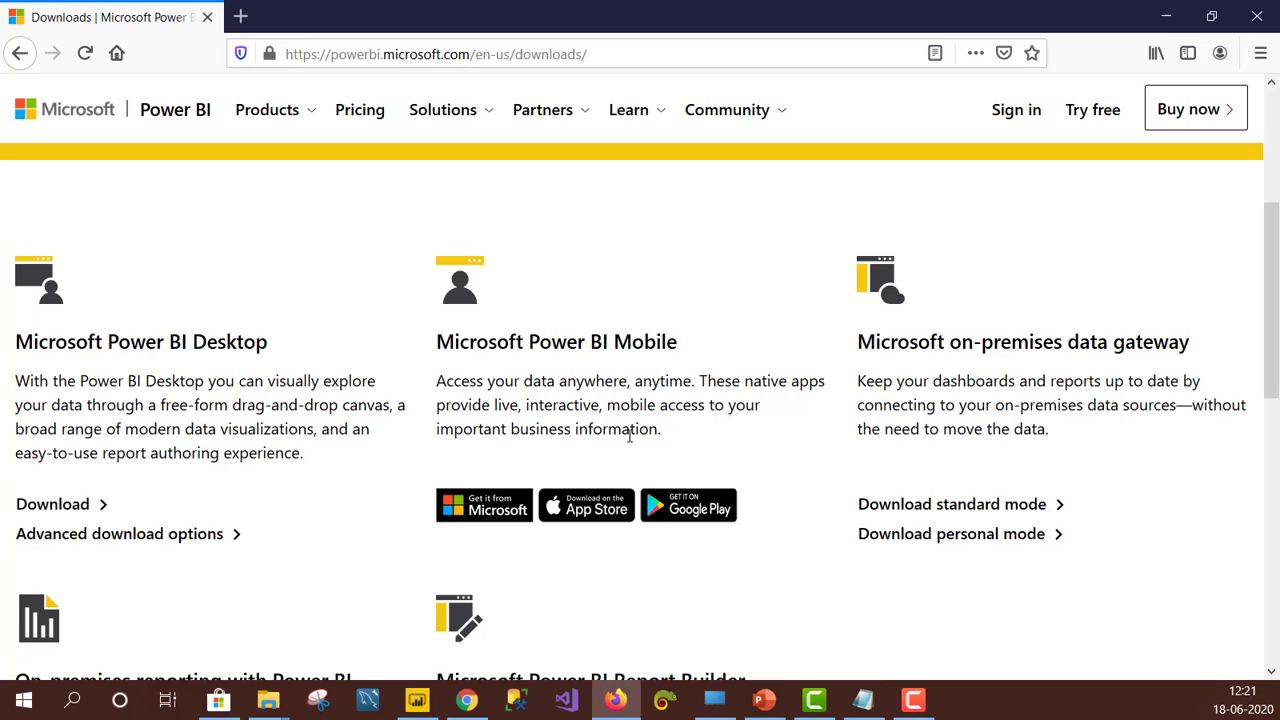
{"action": "left_click", "coordinate": [136, 537]}
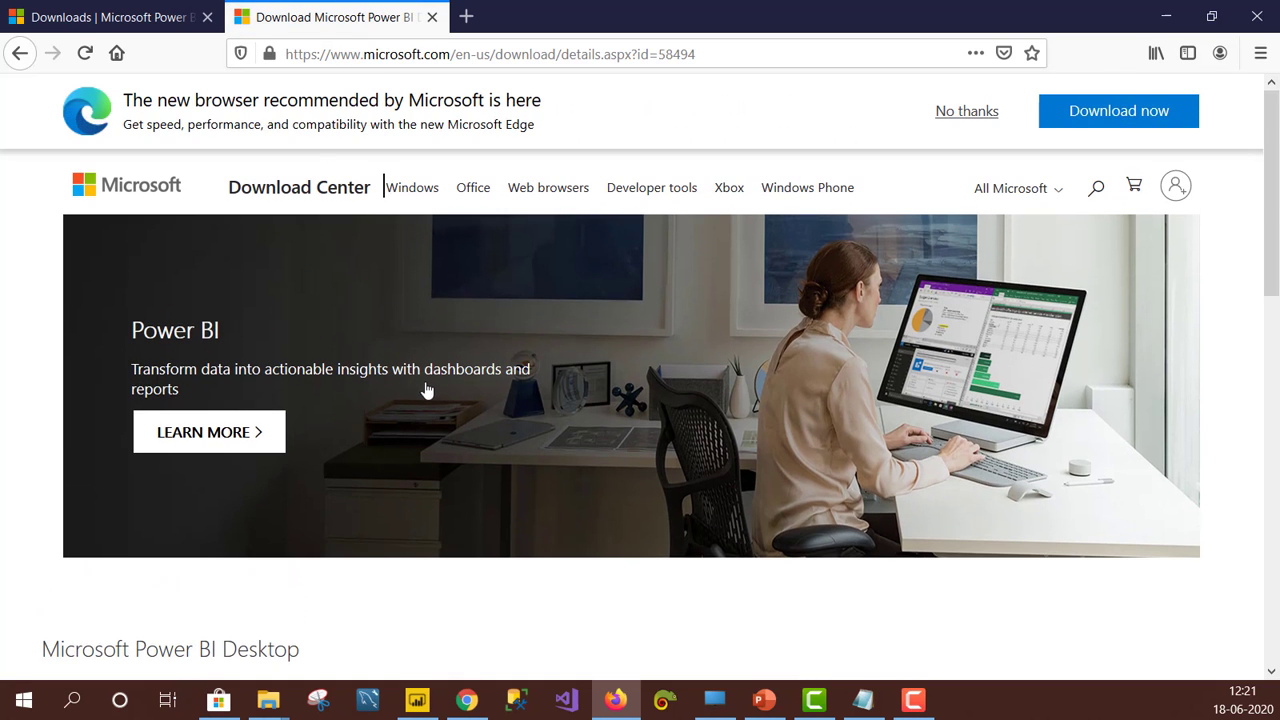
Expand the Details, System Requirements and Install Instructions sections for version 2.82.5858.641.
{"action": "scroll", "coordinate": [425, 391], "scroll_direction": "down", "scroll_amount": 3}
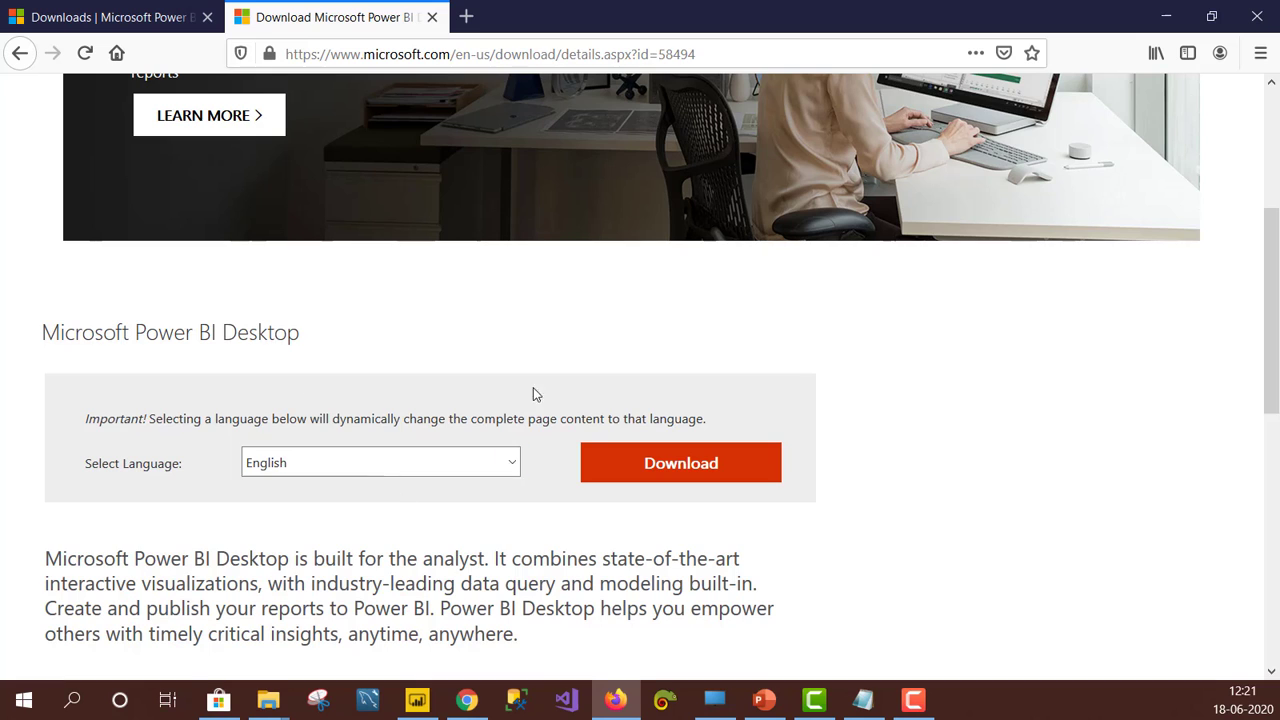
{"action": "scroll", "coordinate": [500, 430], "scroll_direction": "down", "scroll_amount": 3}
{"action": "left_click", "coordinate": [237, 389]}
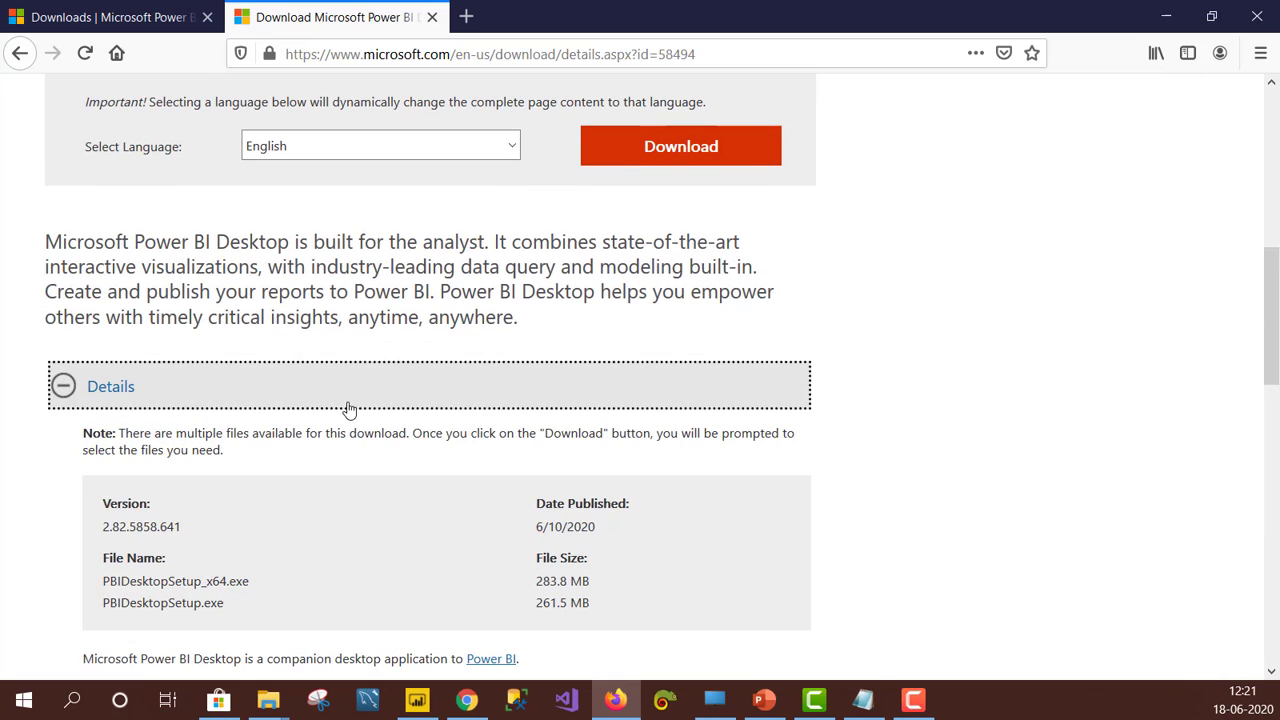
{"action": "scroll", "coordinate": [349, 408], "scroll_direction": "down", "scroll_amount": 3}
{"action": "scroll", "coordinate": [255, 466], "scroll_direction": "down", "scroll_amount": 5}
{"action": "scroll", "coordinate": [246, 477], "scroll_direction": "down", "scroll_amount": 2}
{"action": "left_click", "coordinate": [214, 252]}
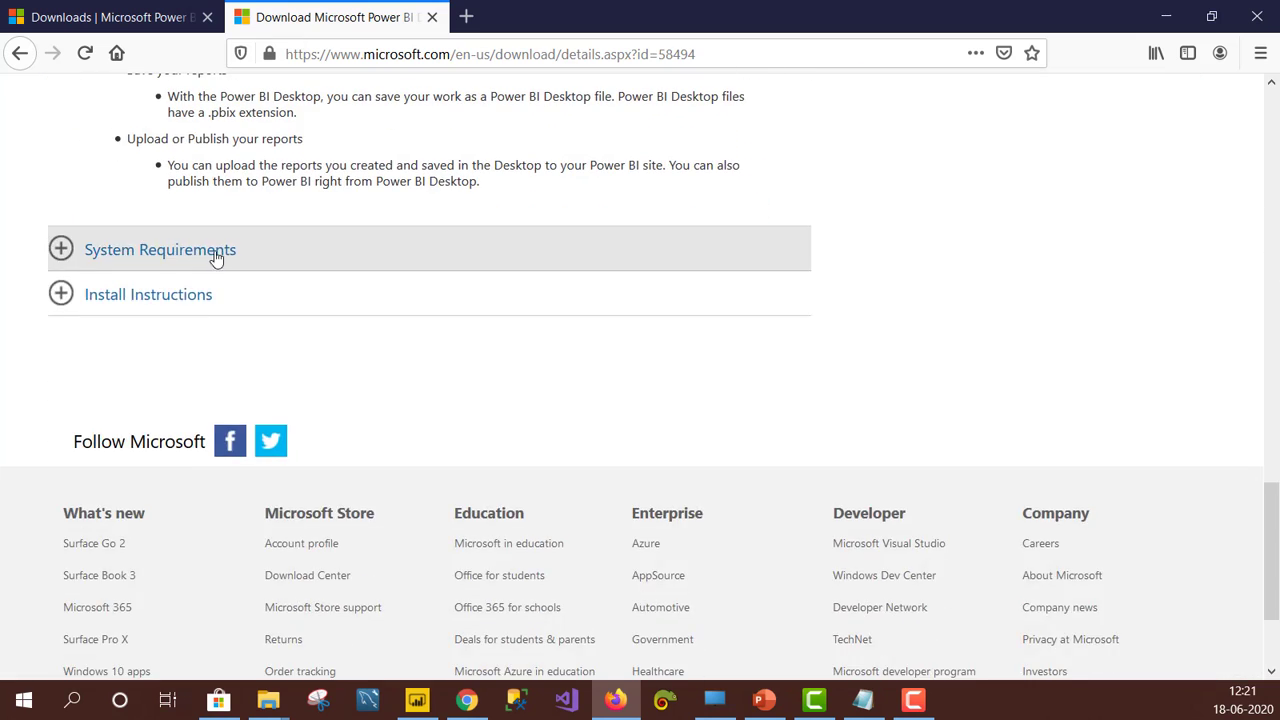
{"action": "left_click", "coordinate": [234, 454]}
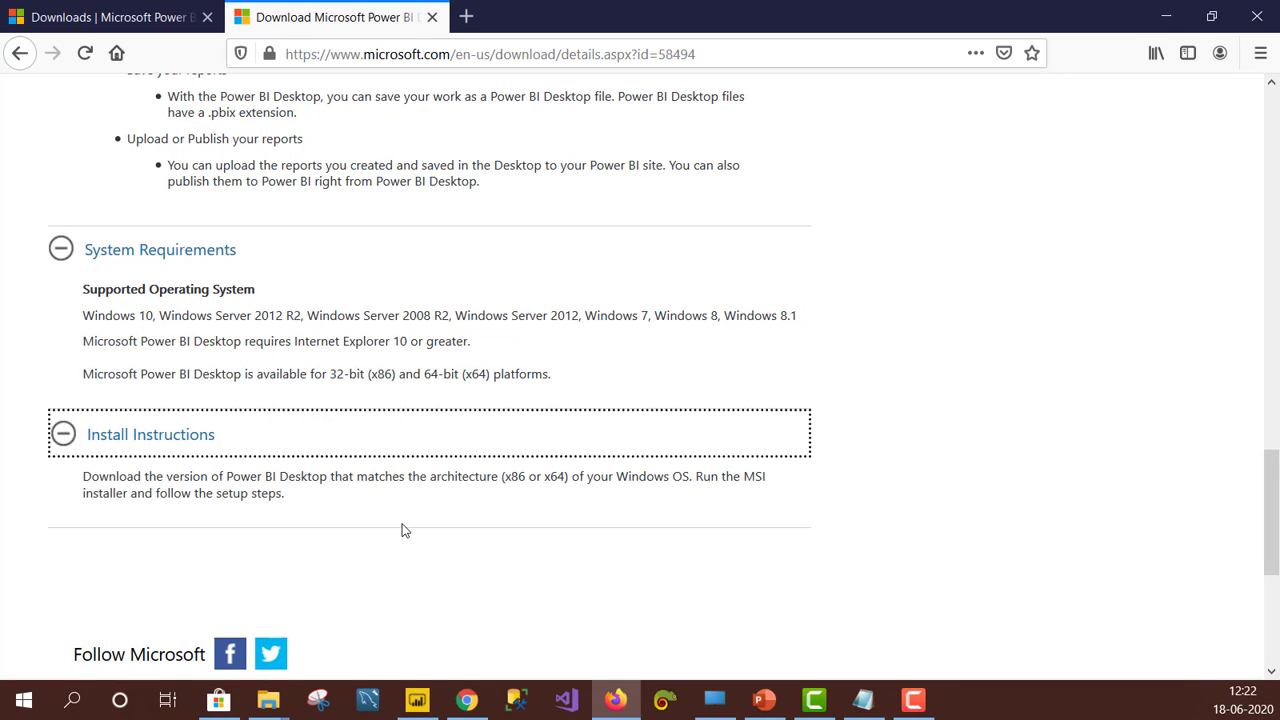
{"action": "scroll", "coordinate": [404, 530], "scroll_direction": "up", "scroll_amount": 4}
{"action": "scroll", "coordinate": [700, 550], "scroll_direction": "up", "scroll_amount": 4}
{"action": "scroll", "coordinate": [771, 563], "scroll_direction": "up", "scroll_amount": 3}
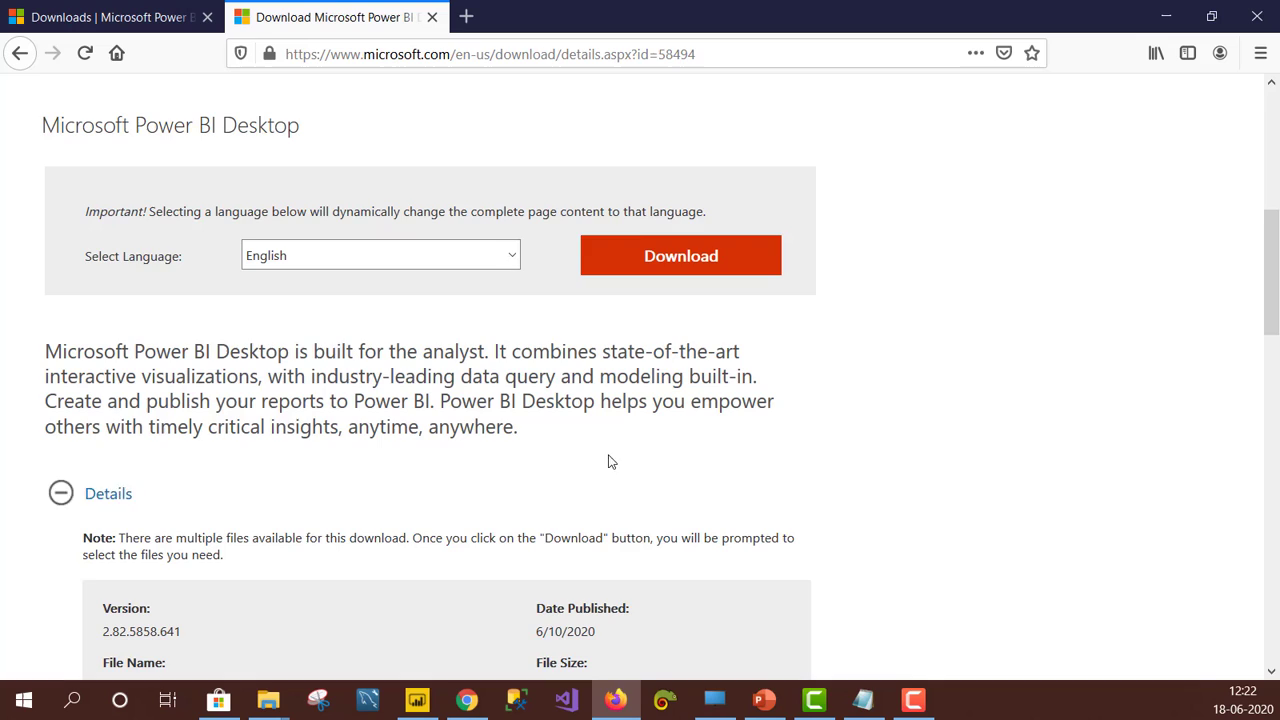
Start saving PBIDesktopSetup_x64.exe, then cancel the download from Firefox's downloads panel.
{"action": "left_click", "coordinate": [650, 270]}
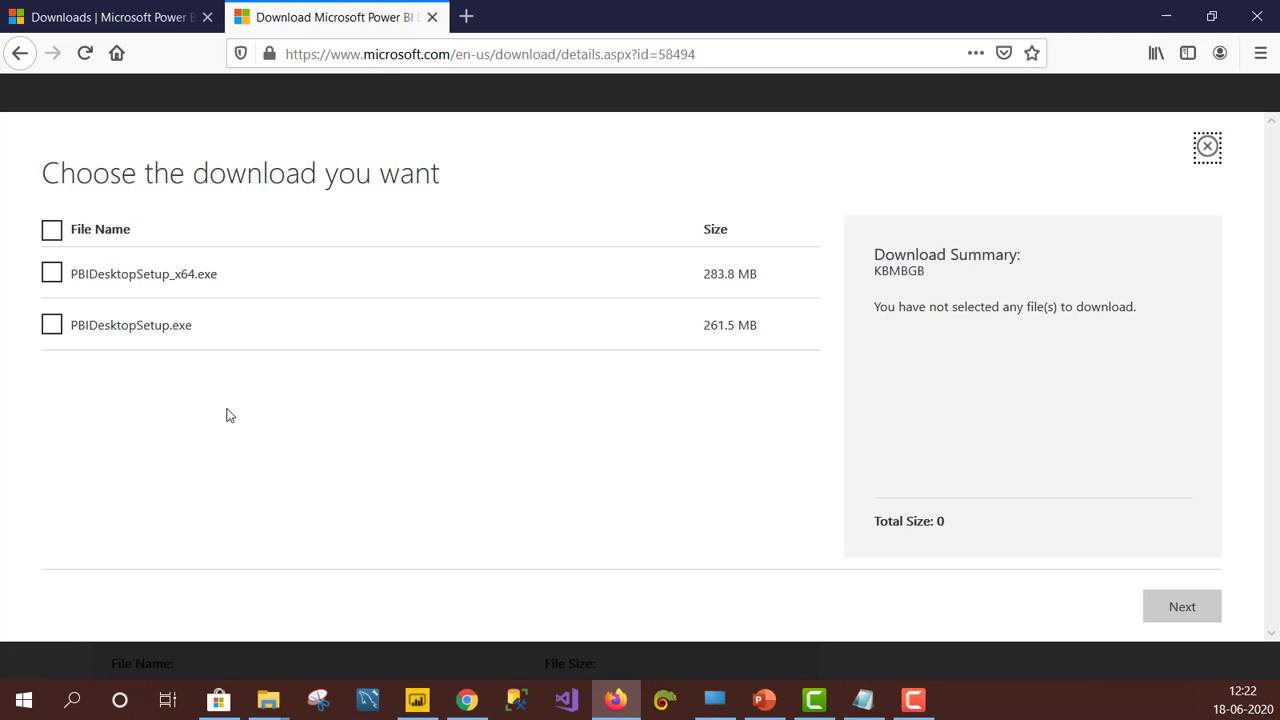
{"action": "left_click", "coordinate": [52, 274]}
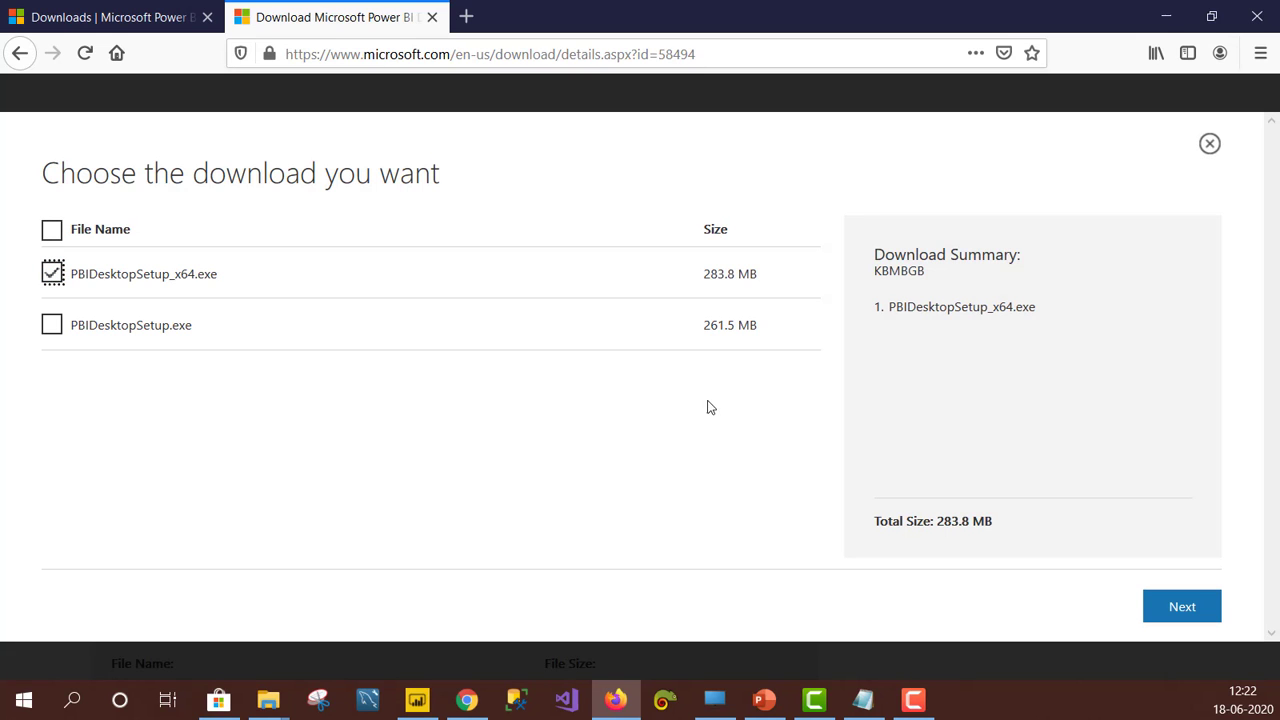
{"action": "left_click", "coordinate": [1181, 622]}
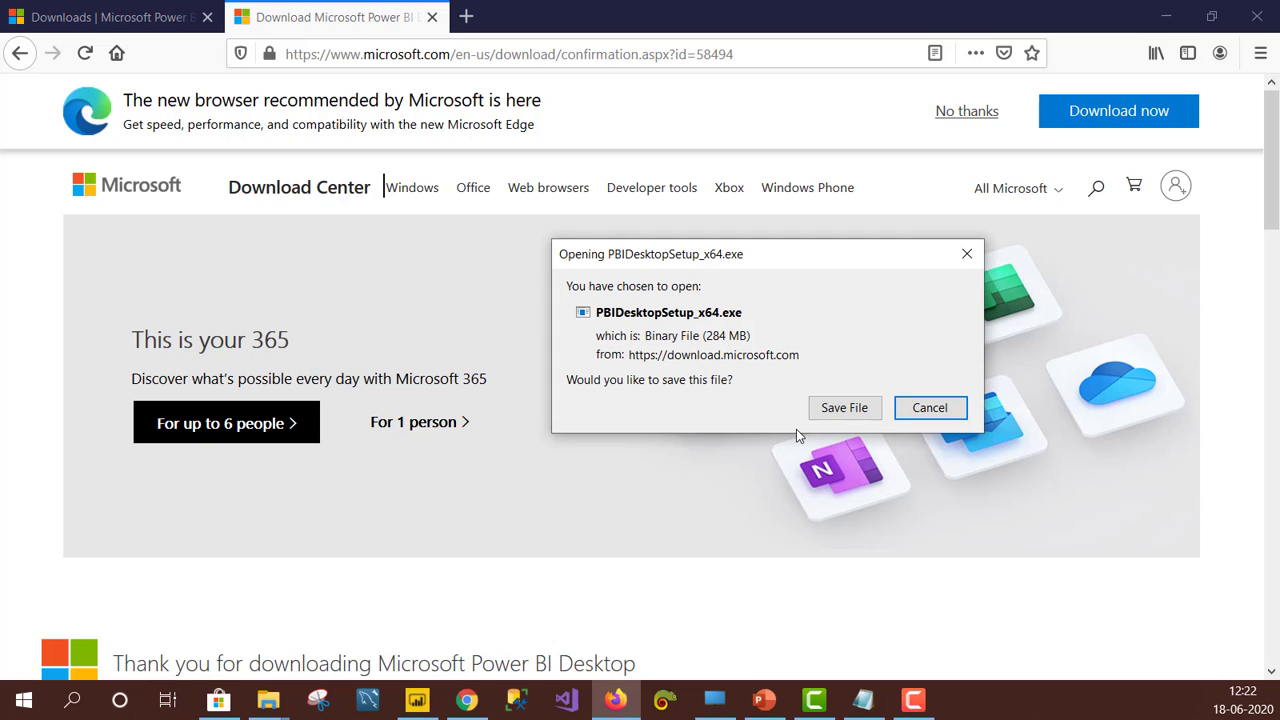
{"action": "left_click", "coordinate": [847, 407]}
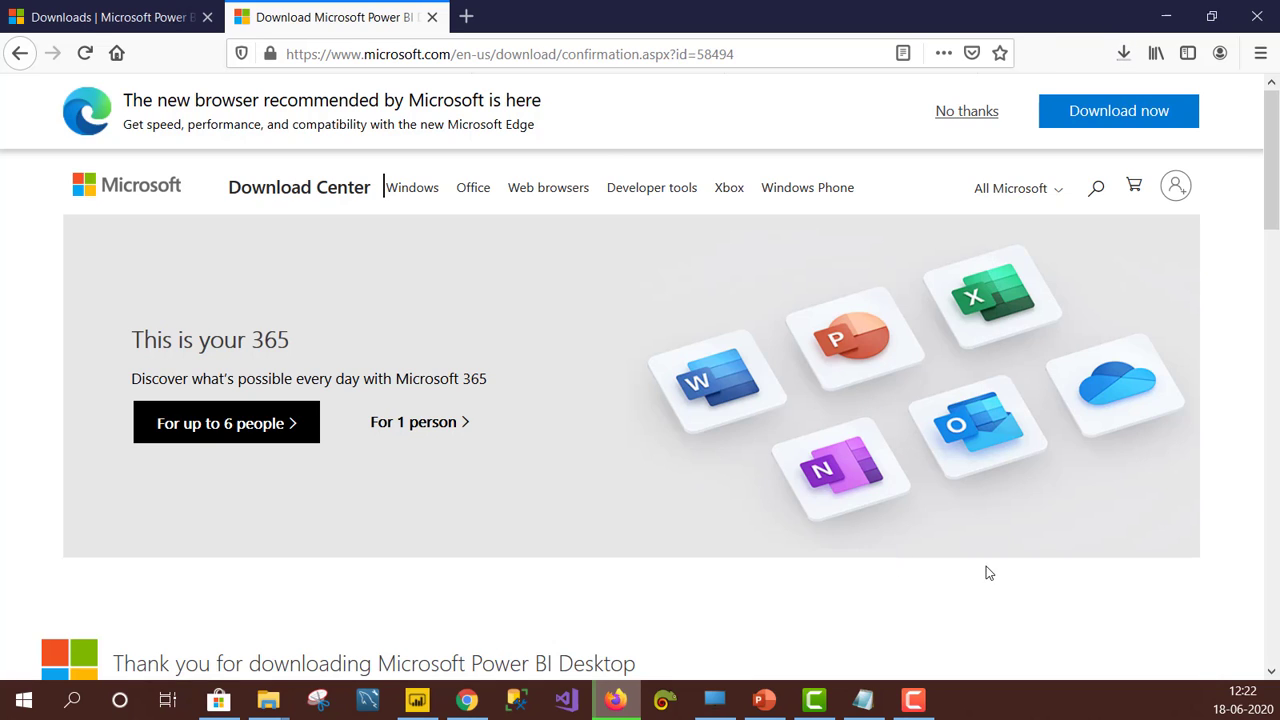
{"action": "left_click", "coordinate": [1124, 53]}
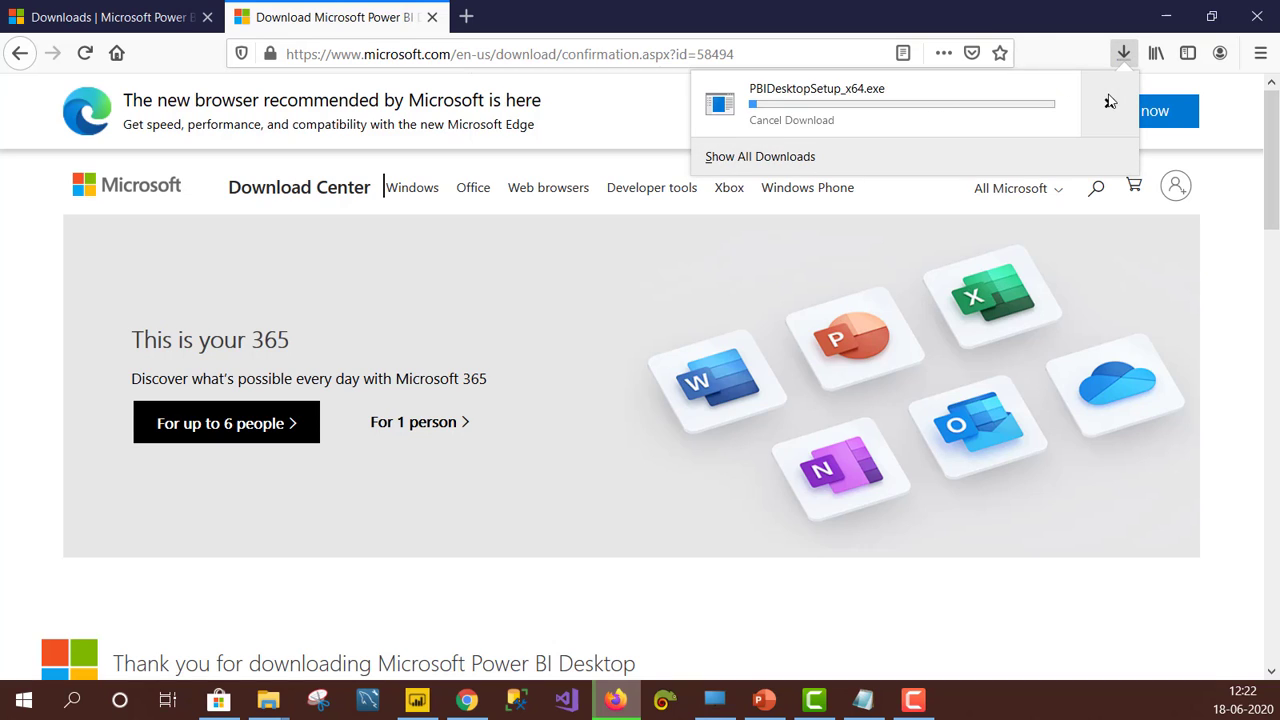
{"action": "mouse_move", "coordinate": [1109, 104]}
{"action": "left_click", "coordinate": [1109, 105]}
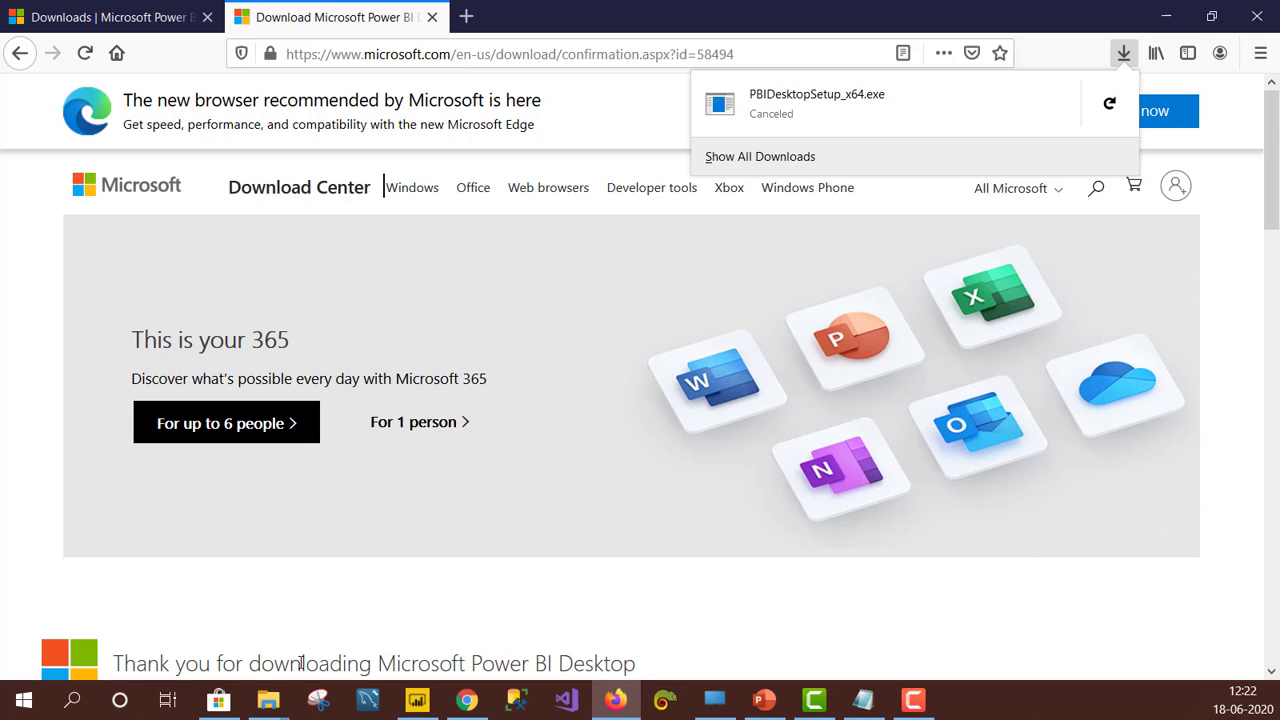
Search Microsoft Store for 'powerbi', confirm Power BI Desktop is installed, then launch it.
{"action": "left_click", "coordinate": [219, 705]}
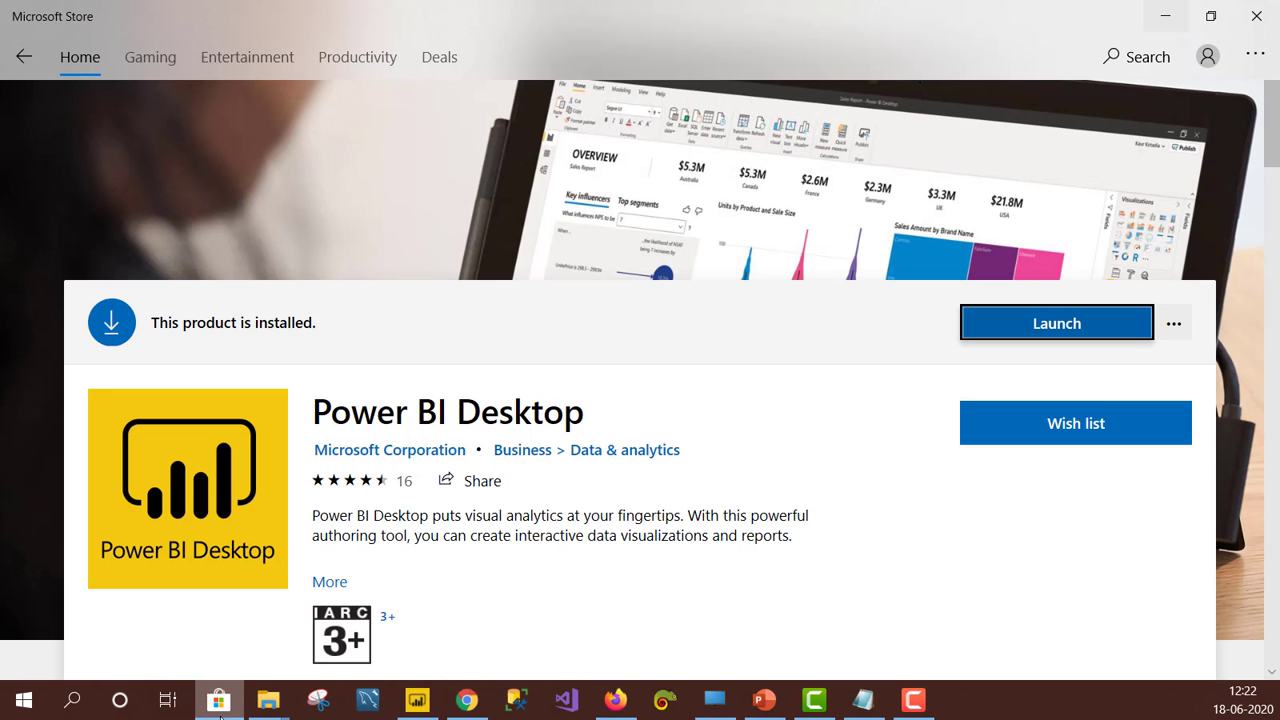
{"action": "left_click", "coordinate": [1137, 57]}
{"action": "type", "text": "powerbi"}
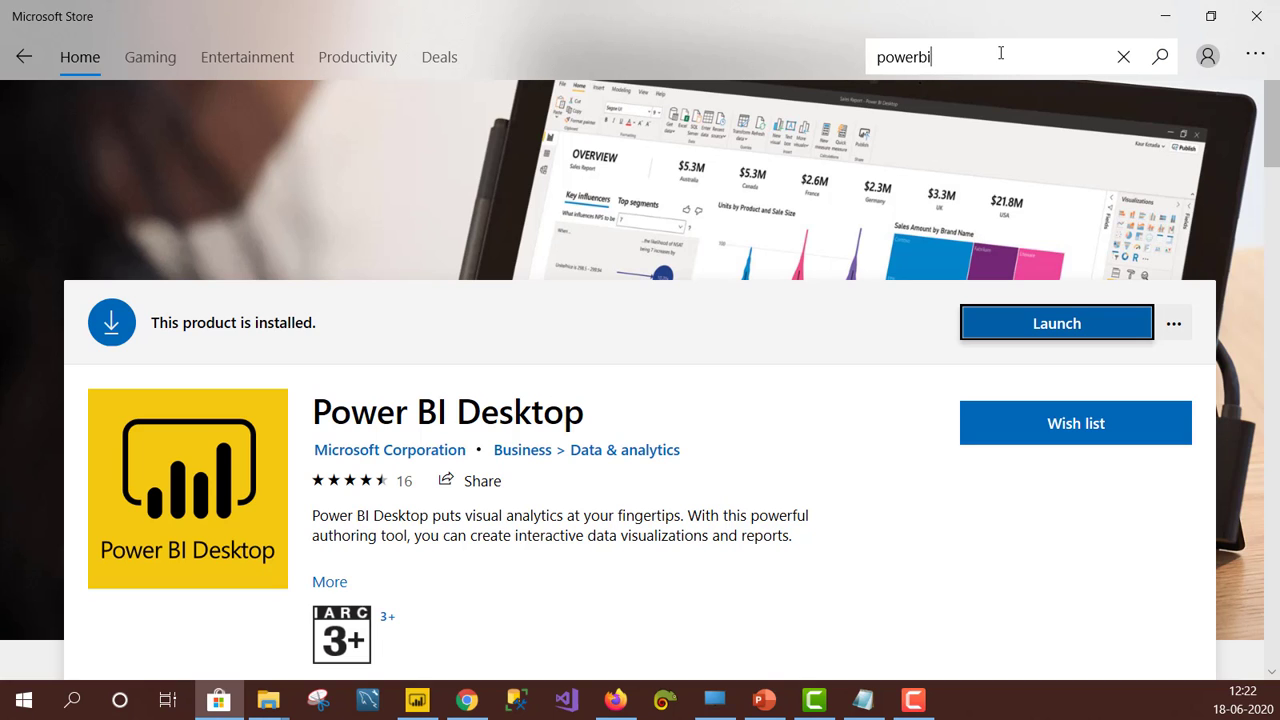
{"action": "key", "text": "Return"}
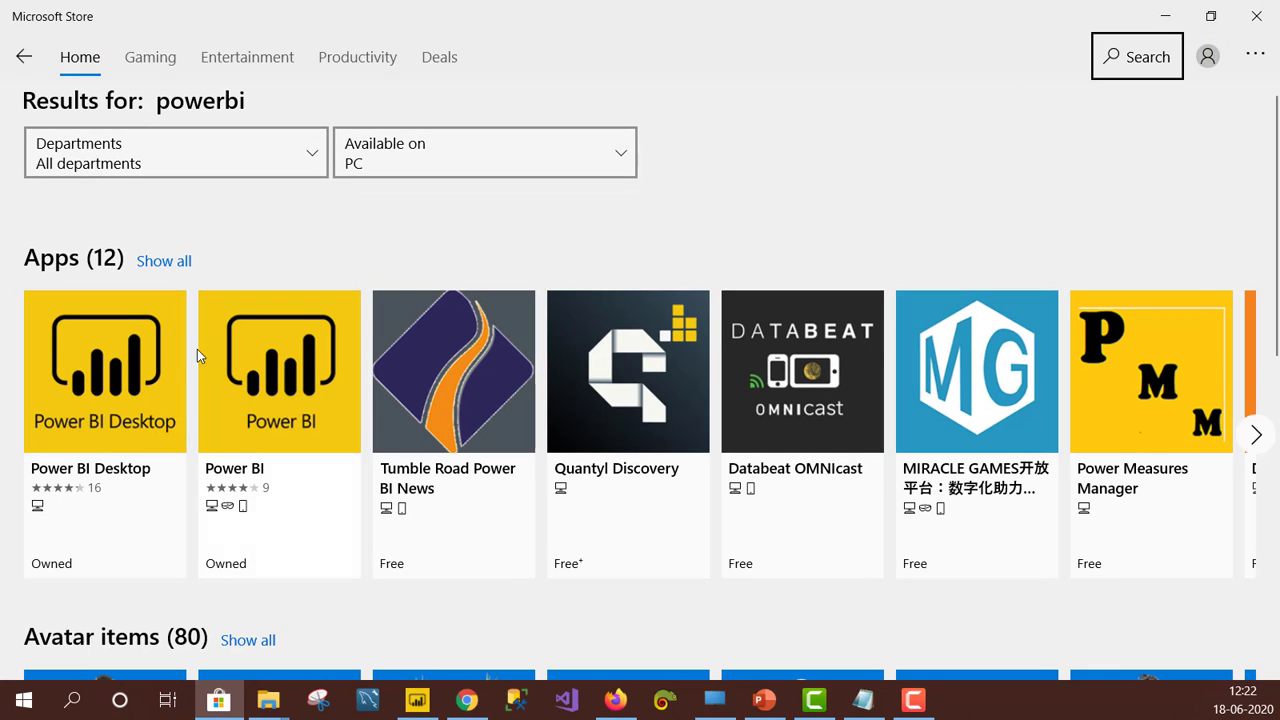
{"action": "left_click", "coordinate": [141, 365]}
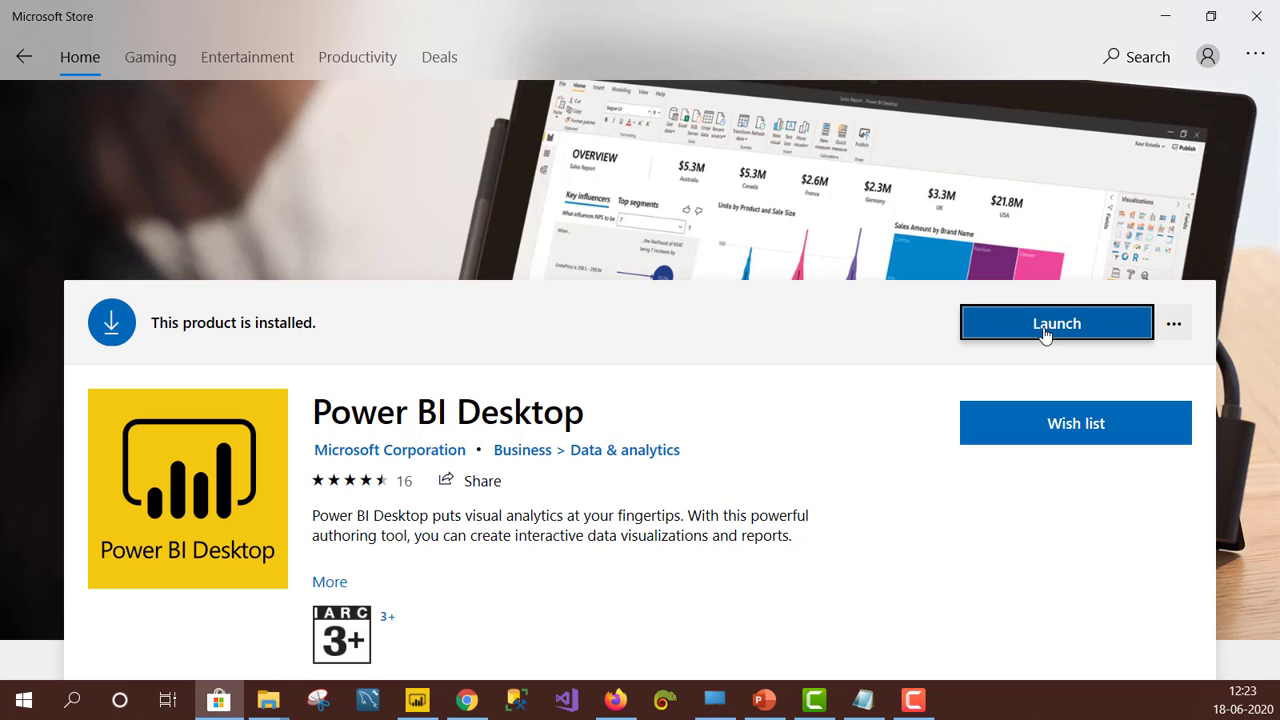
{"action": "left_click", "coordinate": [1163, 16]}
{"action": "left_click", "coordinate": [418, 700]}
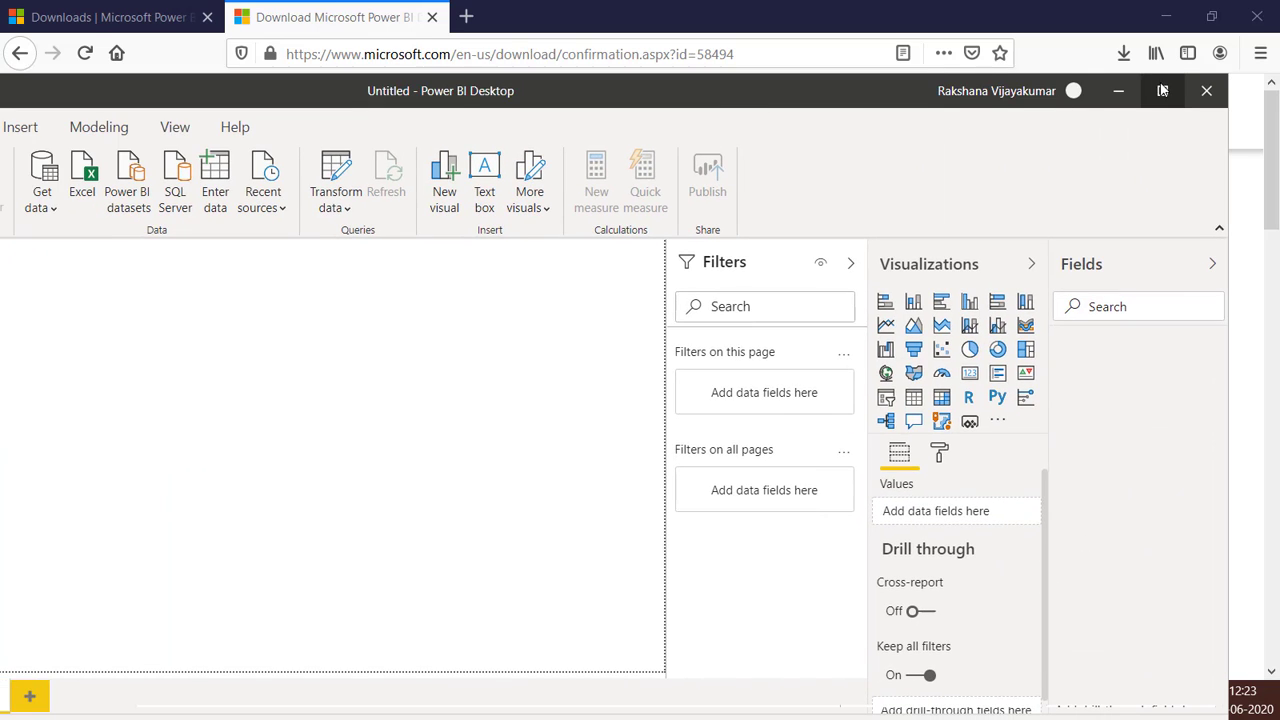
Maximize the Power BI window and open File > Options and settings > Options.
{"action": "left_click", "coordinate": [1162, 91]}
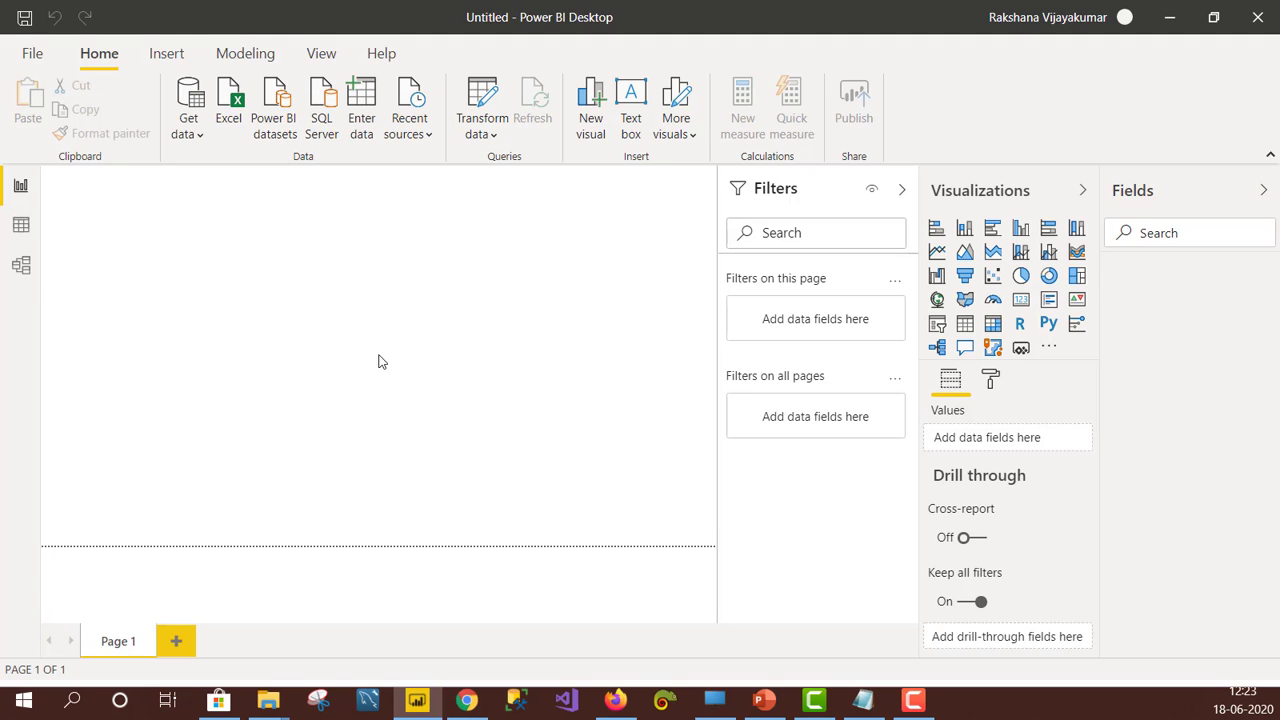
{"action": "left_click", "coordinate": [33, 56]}
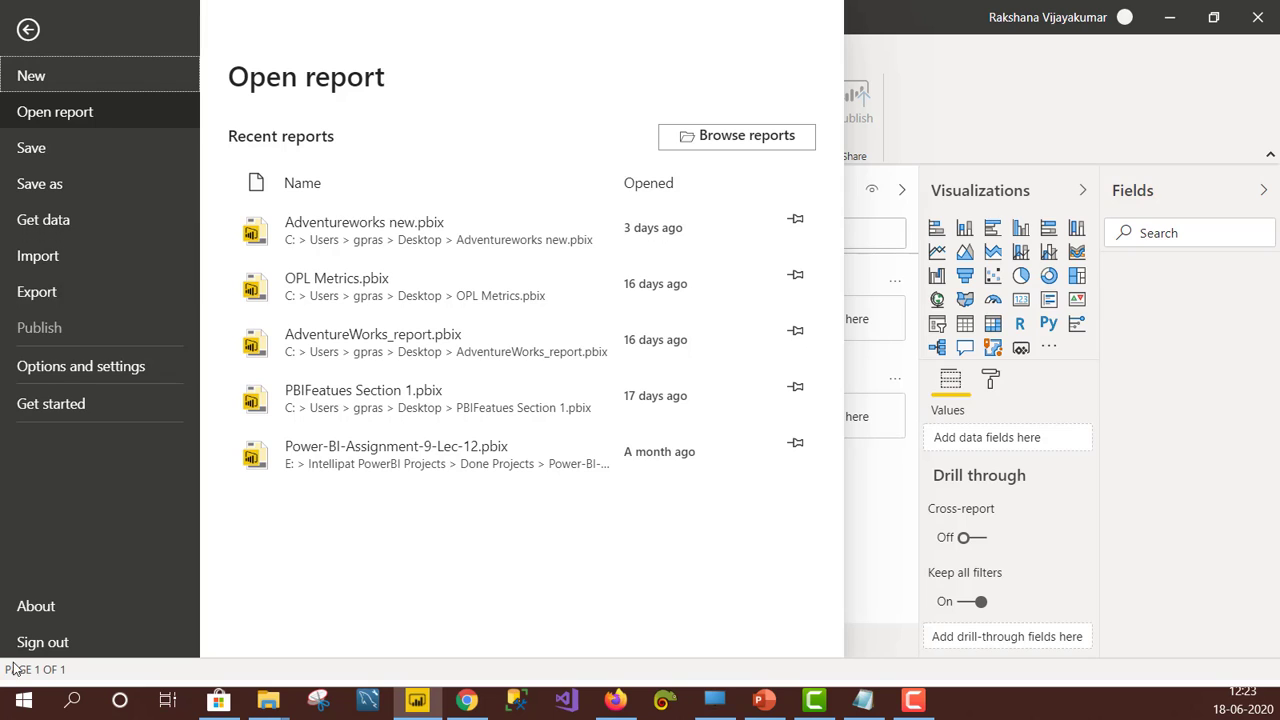
{"action": "left_click", "coordinate": [85, 368]}
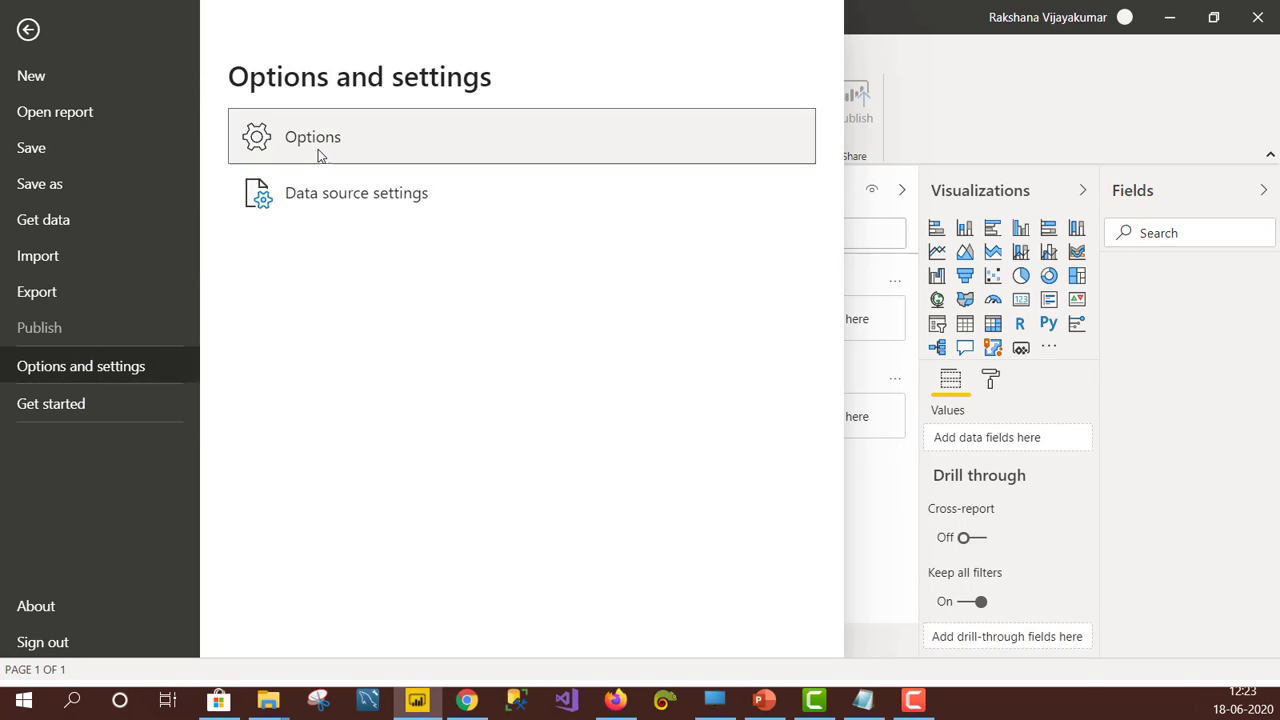
{"action": "left_click", "coordinate": [318, 149]}
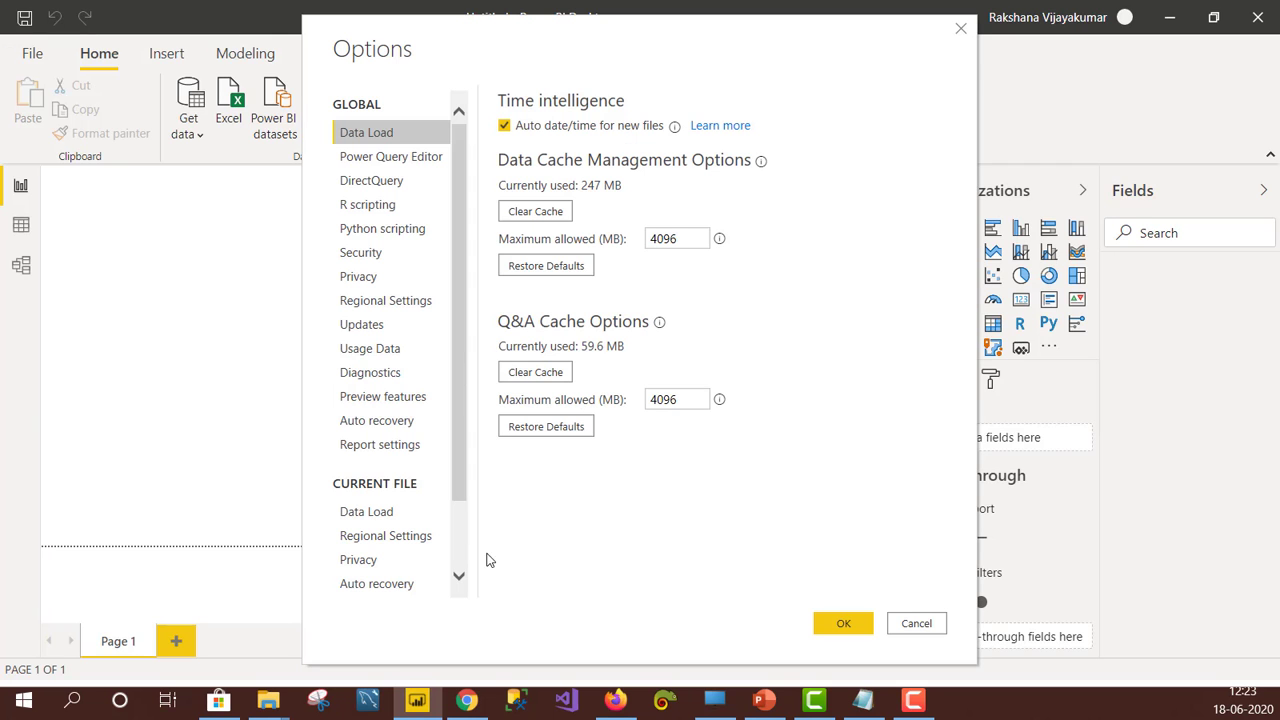
Review Preview features, then uncheck 'Autodetect new relationships after data is loaded' under Current File > Data Load.
{"action": "left_click", "coordinate": [389, 397]}
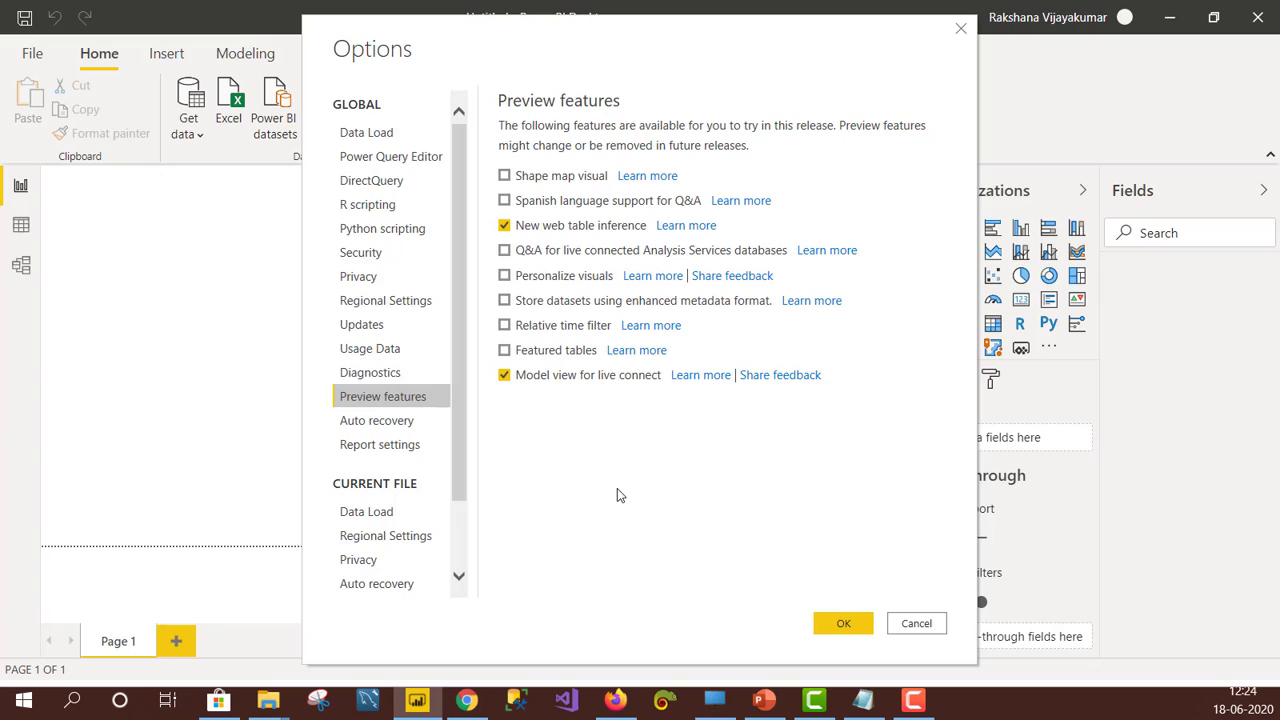
{"action": "left_click", "coordinate": [398, 518]}
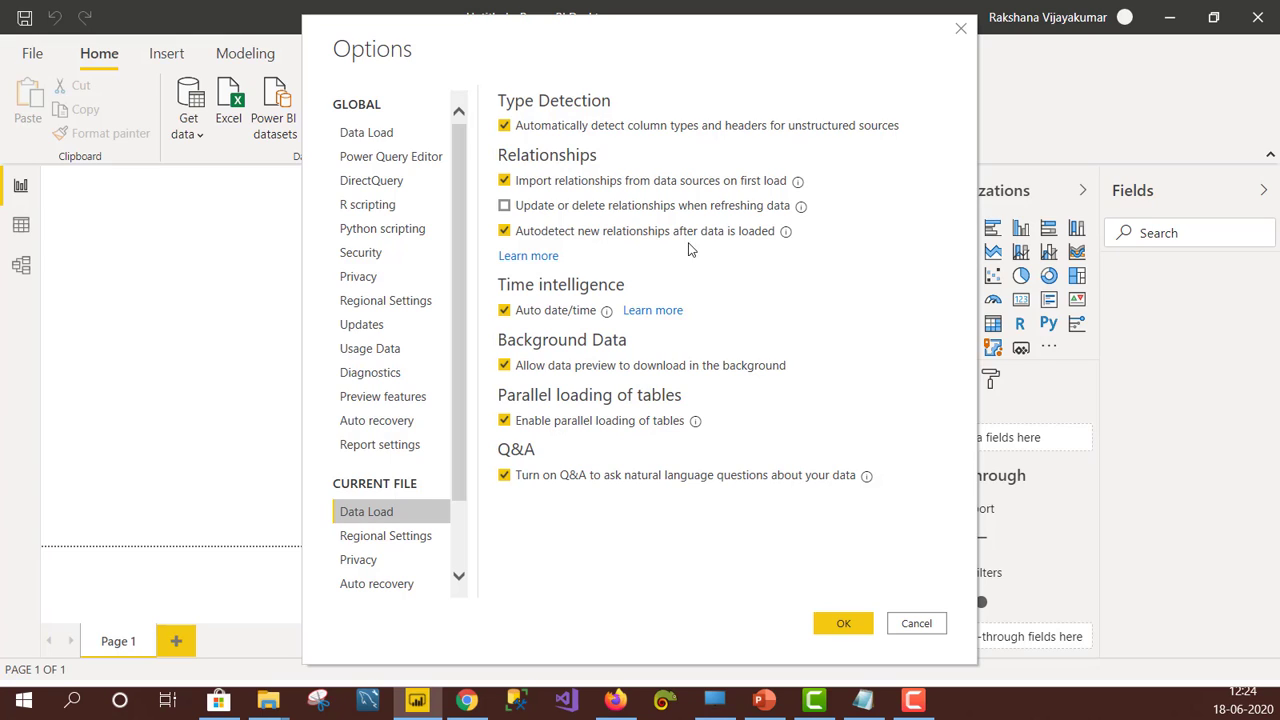
{"action": "left_click", "coordinate": [505, 231]}
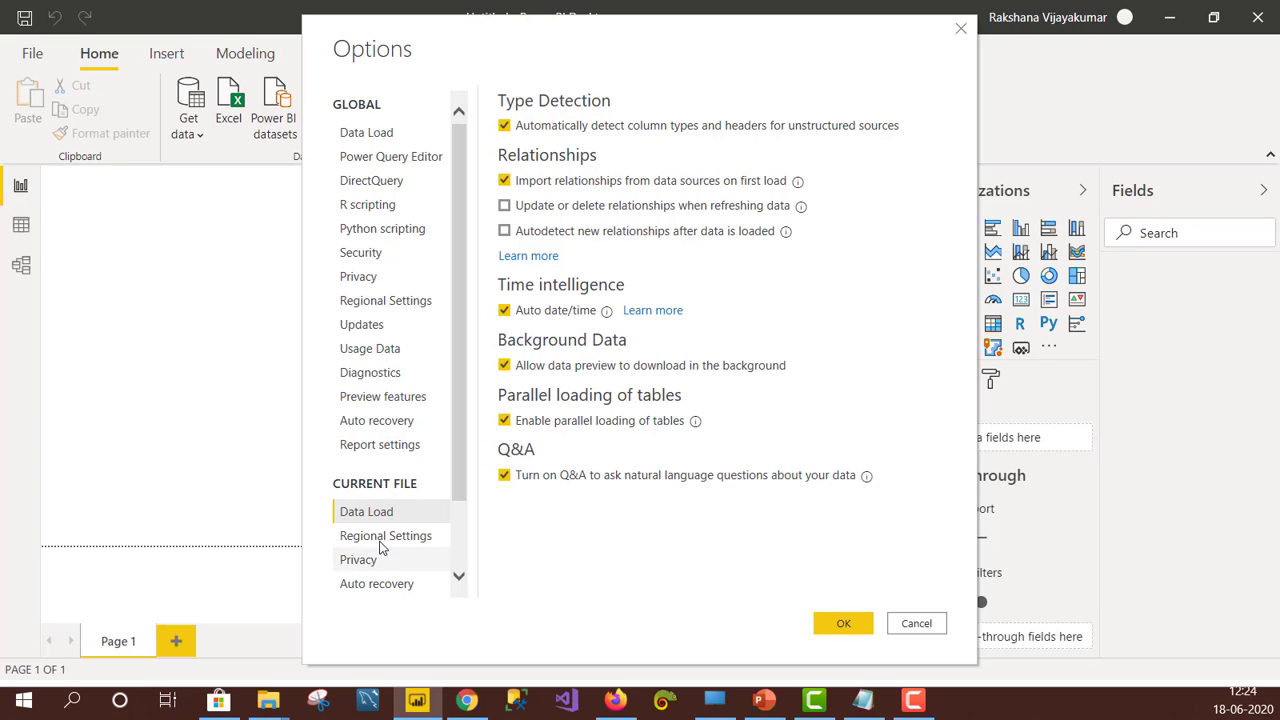
Show the current file's Regional Settings and browse the import locale list.
{"action": "left_click", "coordinate": [383, 538]}
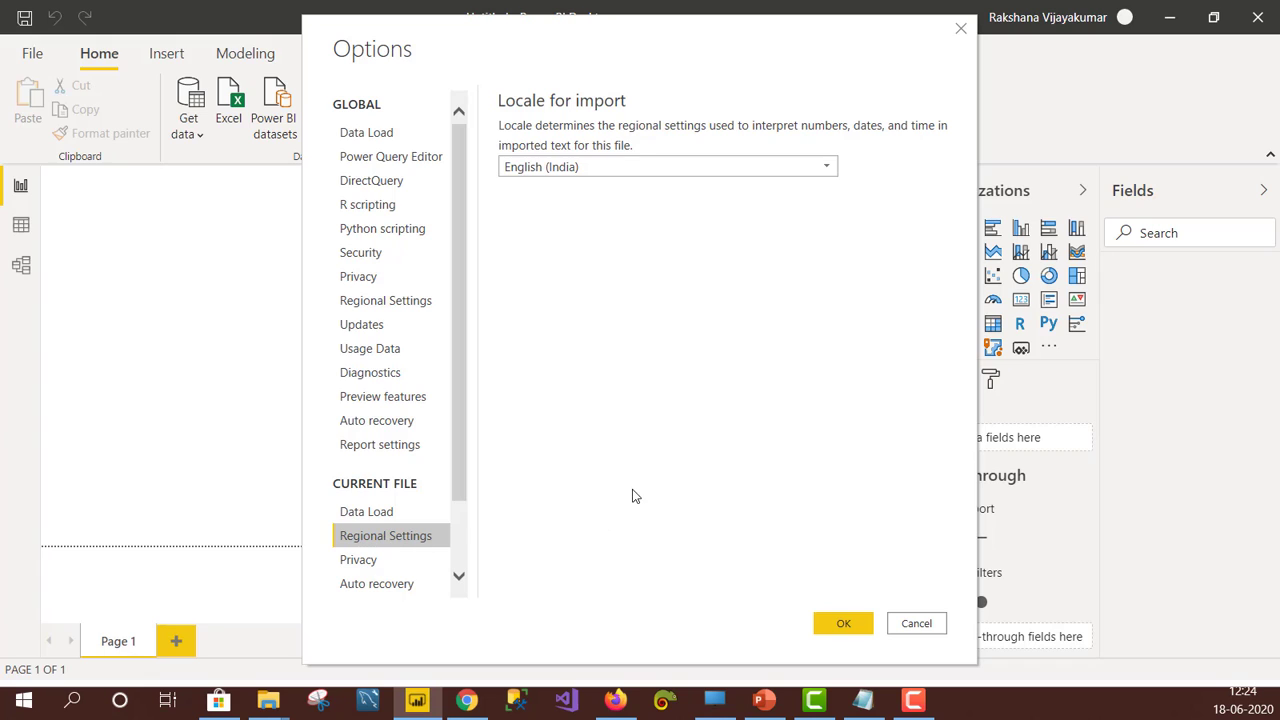
{"action": "left_click", "coordinate": [636, 172]}
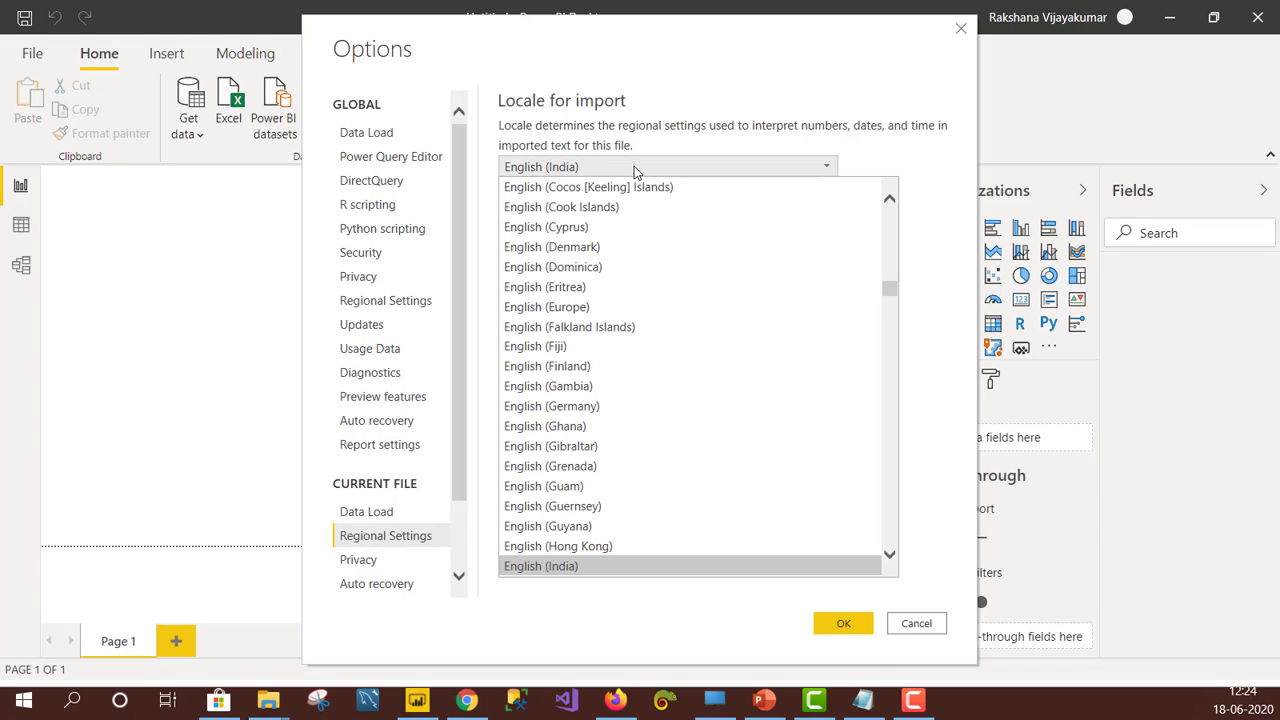
{"action": "left_click", "coordinate": [713, 138]}
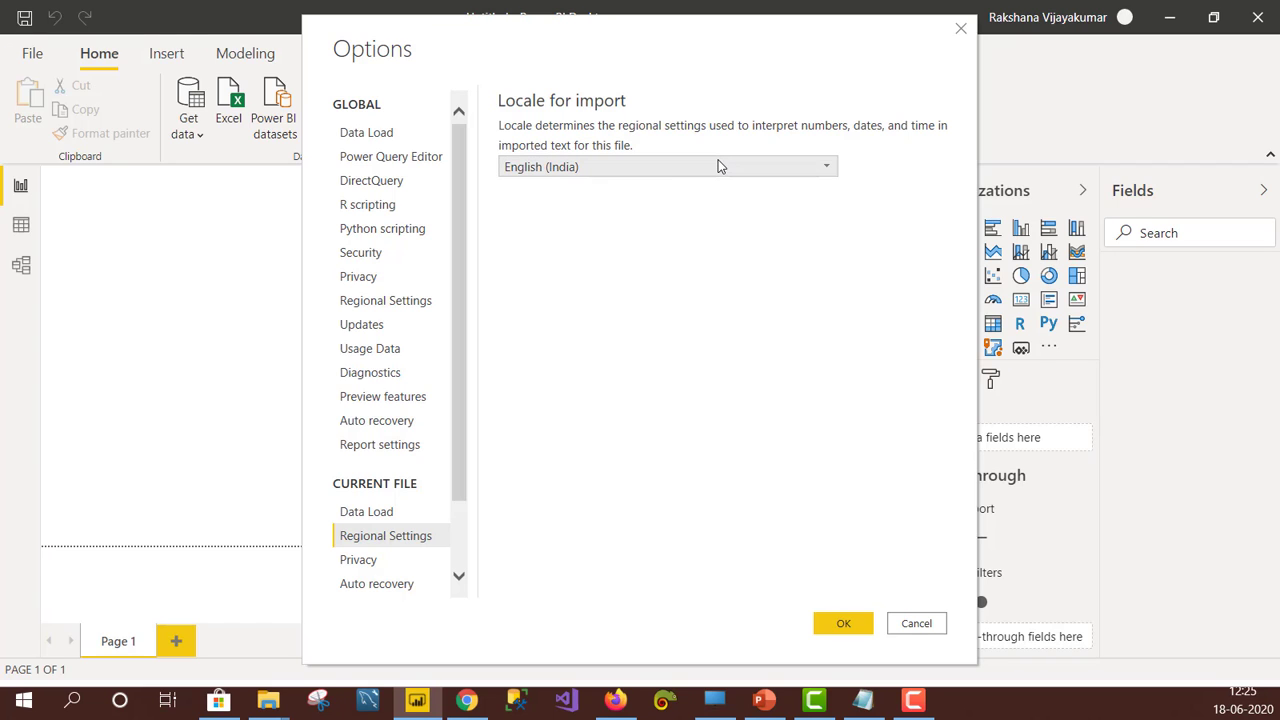
Set Locale for import to English (United States) and apply with OK.
{"action": "left_click", "coordinate": [717, 165]}
{"action": "scroll", "coordinate": [667, 392], "scroll_direction": "down", "scroll_amount": 1}
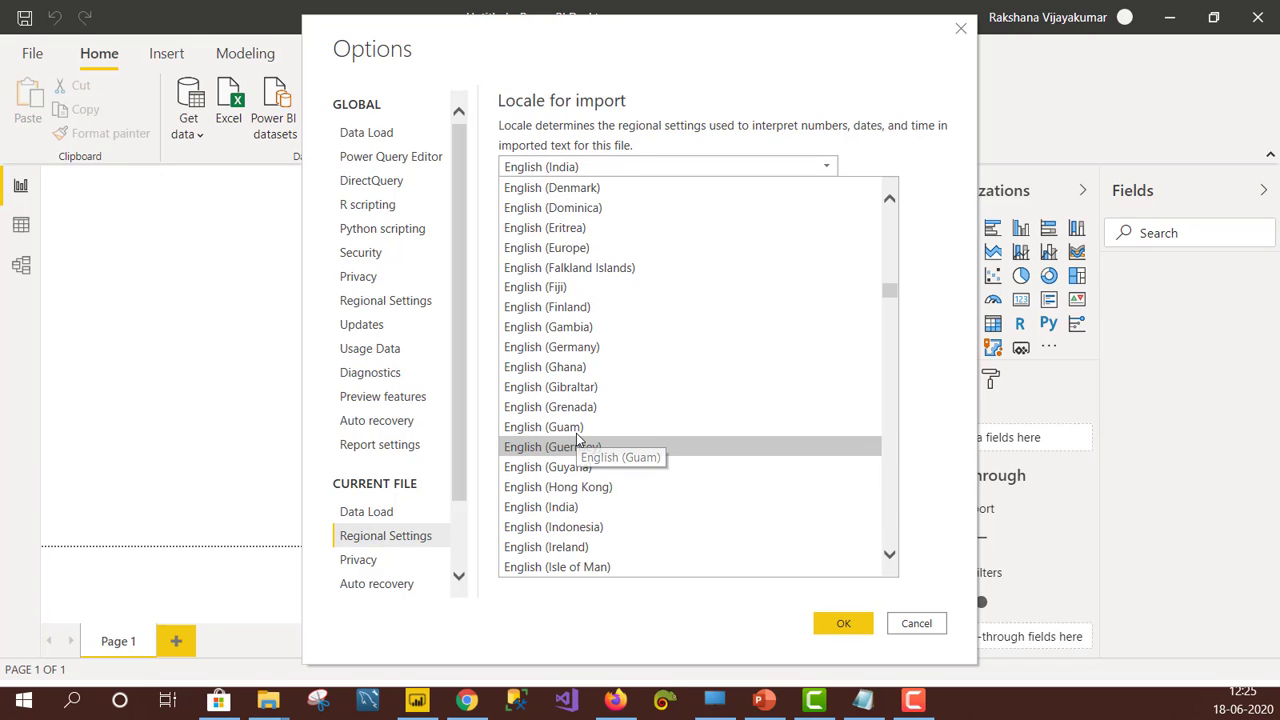
{"action": "key", "text": "Down"}
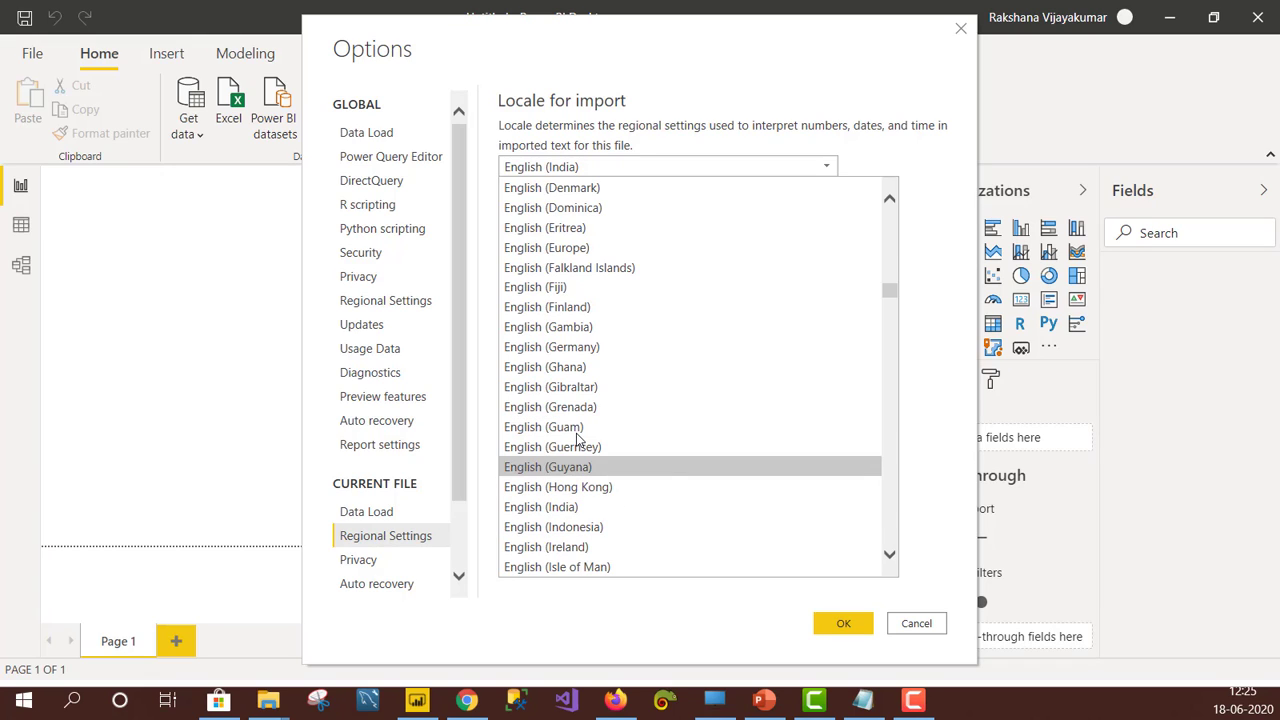
{"action": "key", "text": "Down"}
{"action": "key", "text": "Down"}
{"action": "key", "text": "Down"}
{"action": "key", "text": "Down"}
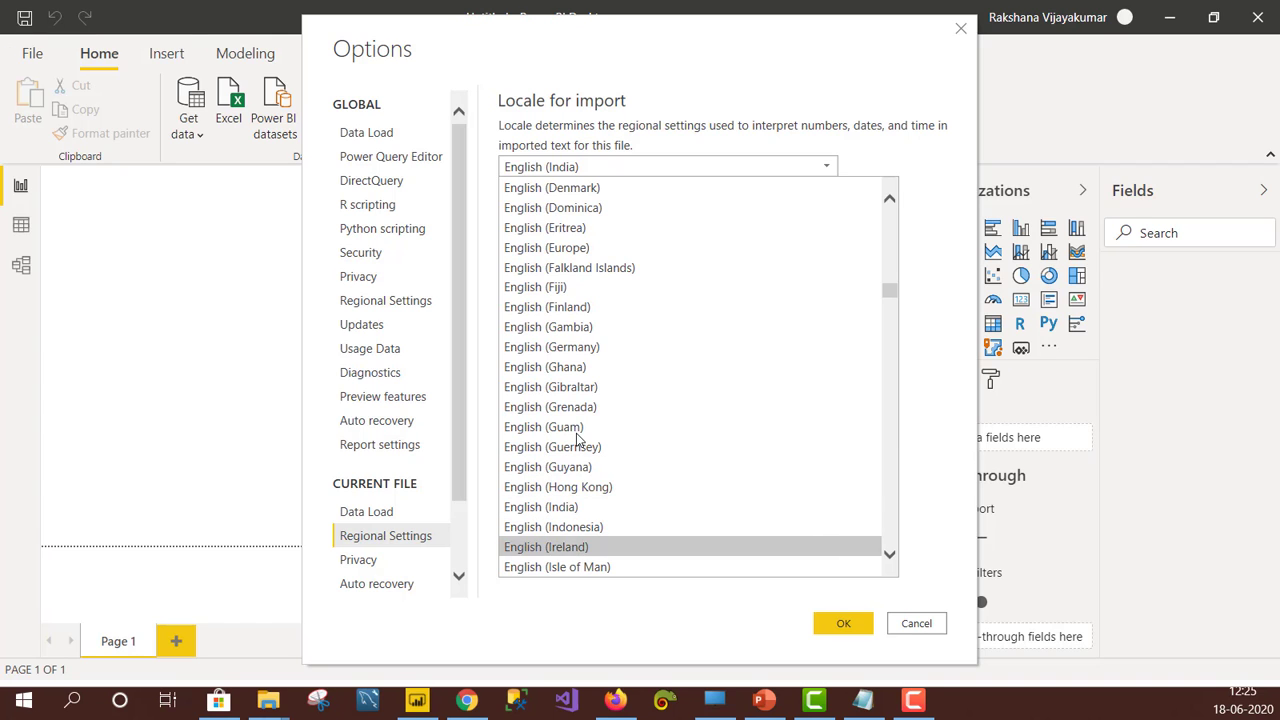
{"action": "key", "text": "Down"}
{"action": "key", "text": "Down"}
{"action": "key", "text": "Down"}
{"action": "key", "text": "Down"}
{"action": "key", "text": "Down"}
{"action": "scroll", "coordinate": [660, 320], "scroll_direction": "down", "scroll_amount": 1}
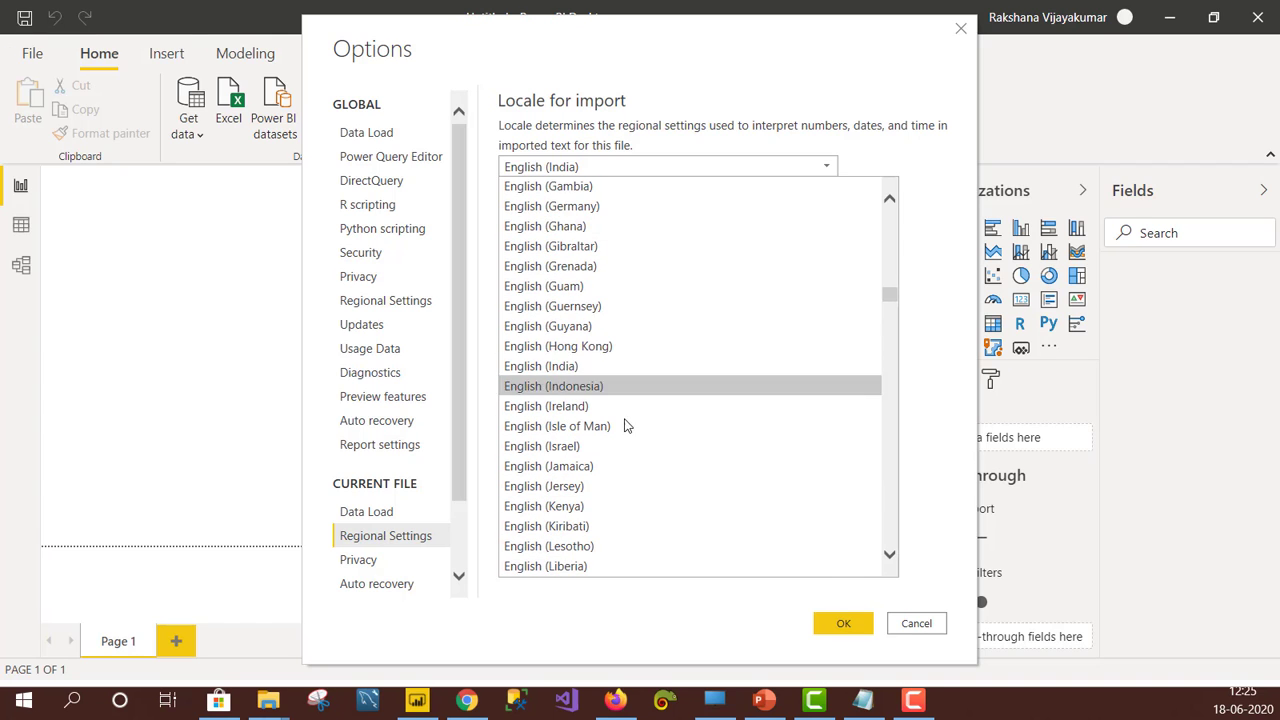
{"action": "scroll", "coordinate": [623, 423], "scroll_direction": "down", "scroll_amount": 2}
{"action": "scroll", "coordinate": [625, 435], "scroll_direction": "down", "scroll_amount": 1}
{"action": "scroll", "coordinate": [626, 443], "scroll_direction": "down", "scroll_amount": 2}
{"action": "scroll", "coordinate": [625, 528], "scroll_direction": "down", "scroll_amount": 2}
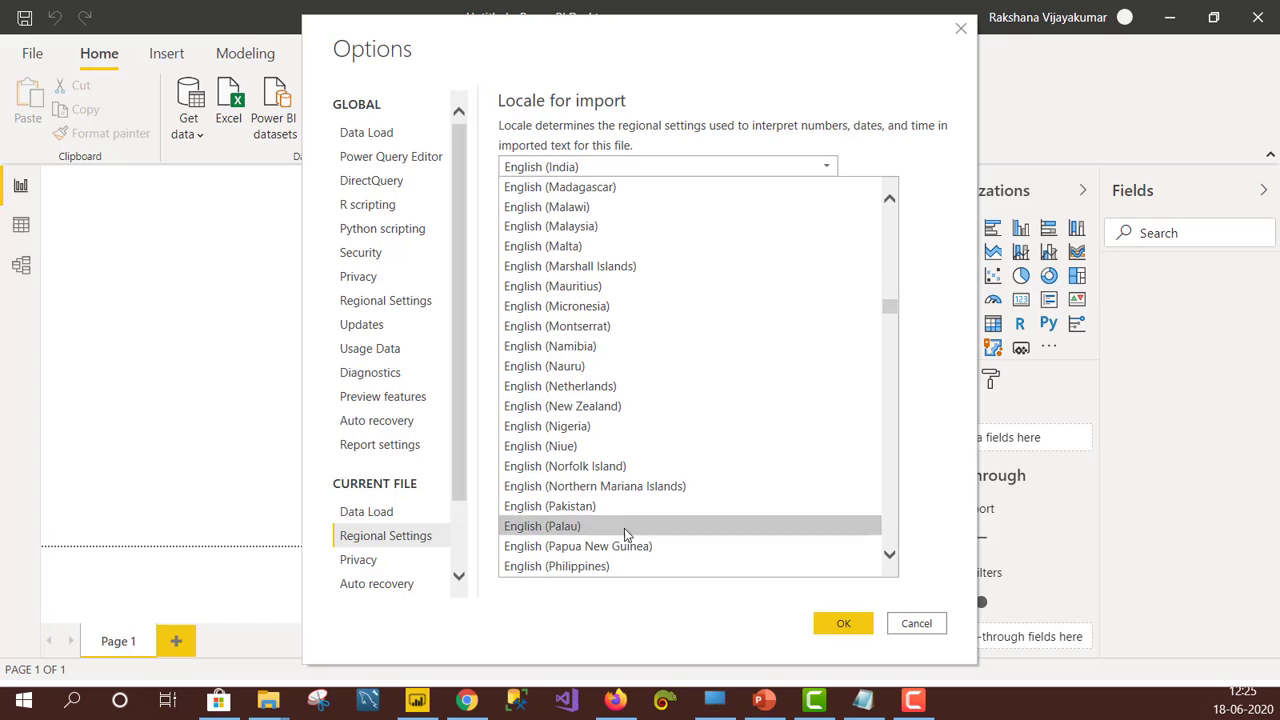
{"action": "scroll", "coordinate": [645, 522], "scroll_direction": "down", "scroll_amount": 1}
{"action": "scroll", "coordinate": [655, 450], "scroll_direction": "down", "scroll_amount": 3}
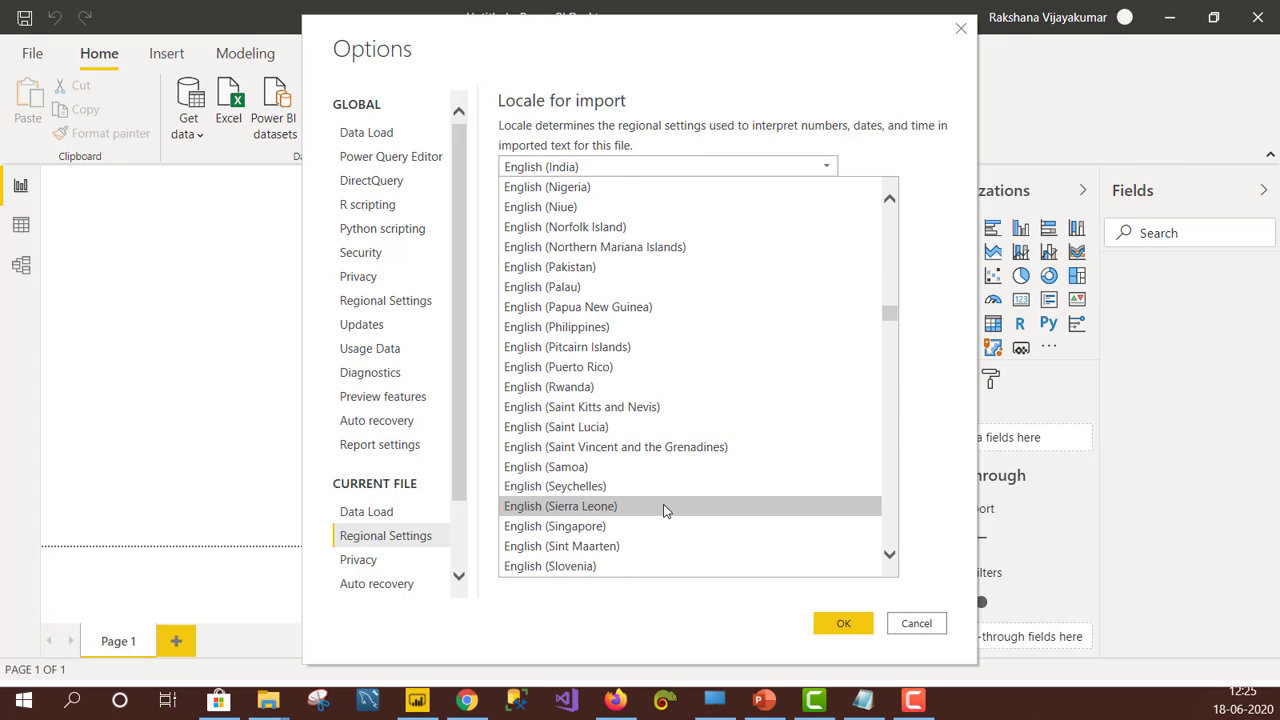
{"action": "scroll", "coordinate": [580, 440], "scroll_direction": "down", "scroll_amount": 3}
{"action": "scroll", "coordinate": [620, 470], "scroll_direction": "down", "scroll_amount": 3}
{"action": "scroll", "coordinate": [630, 494], "scroll_direction": "down", "scroll_amount": 2}
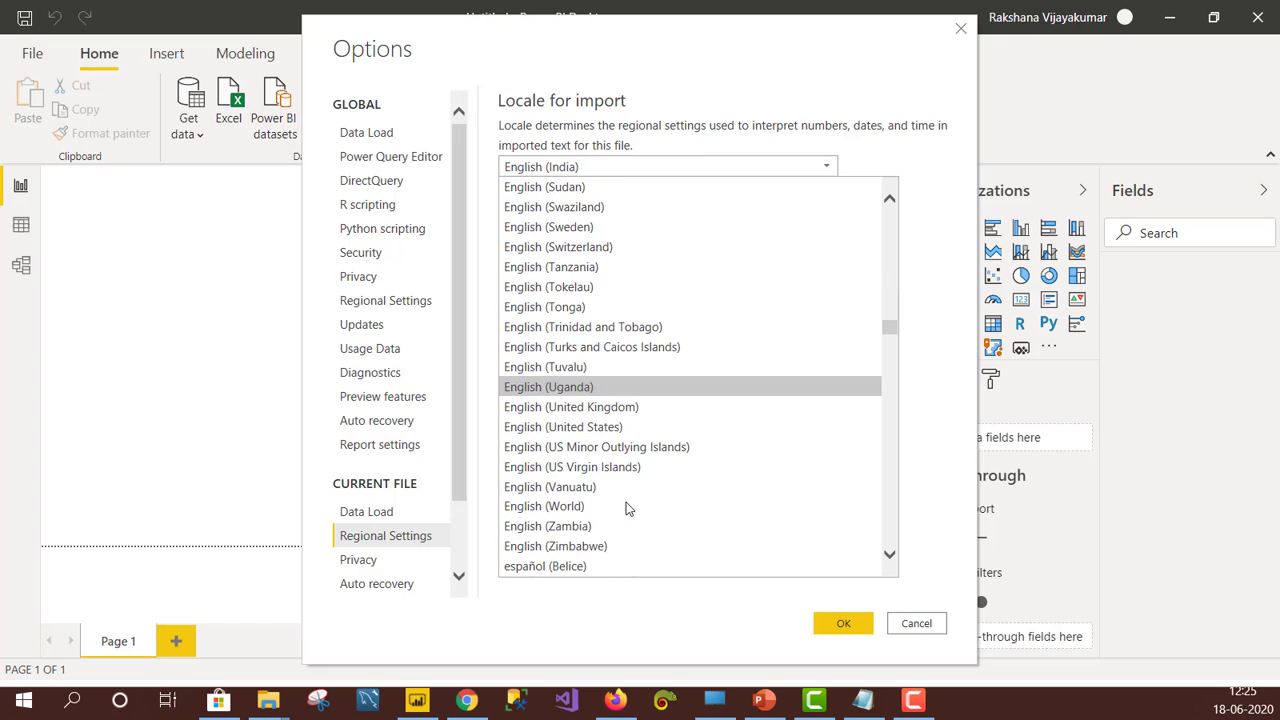
{"action": "left_click", "coordinate": [607, 437]}
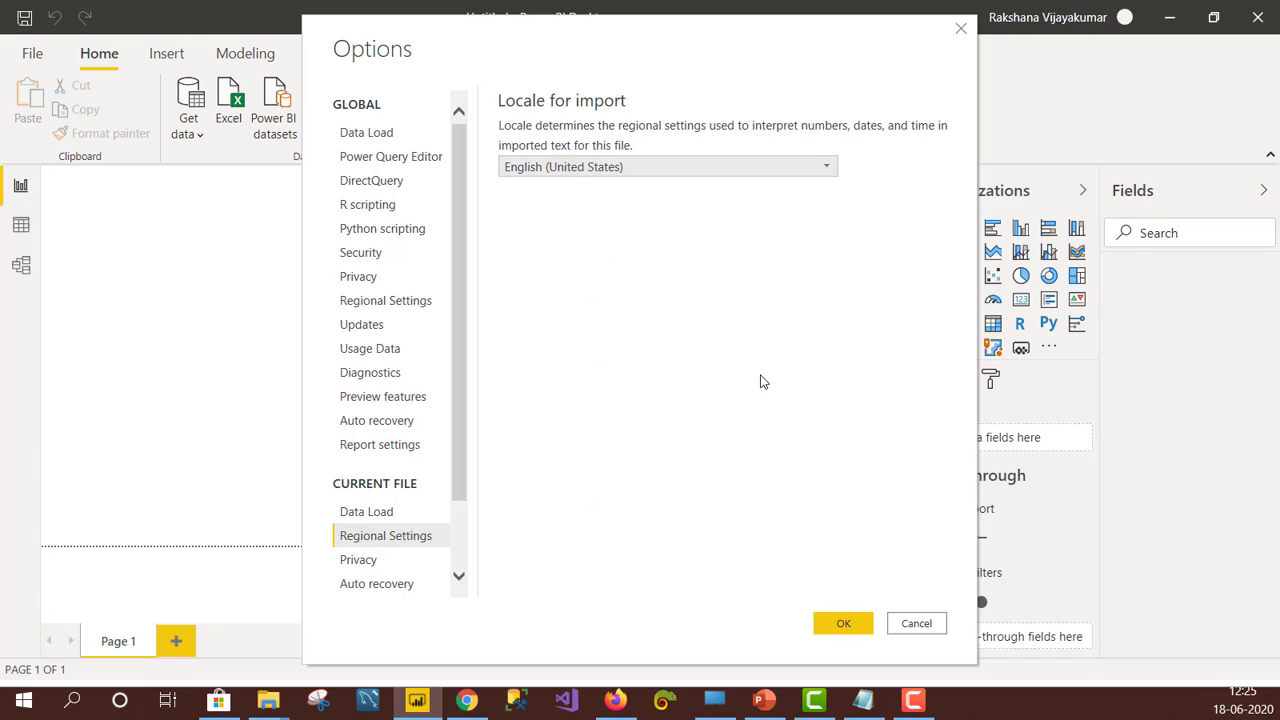
{"action": "left_click", "coordinate": [825, 627]}
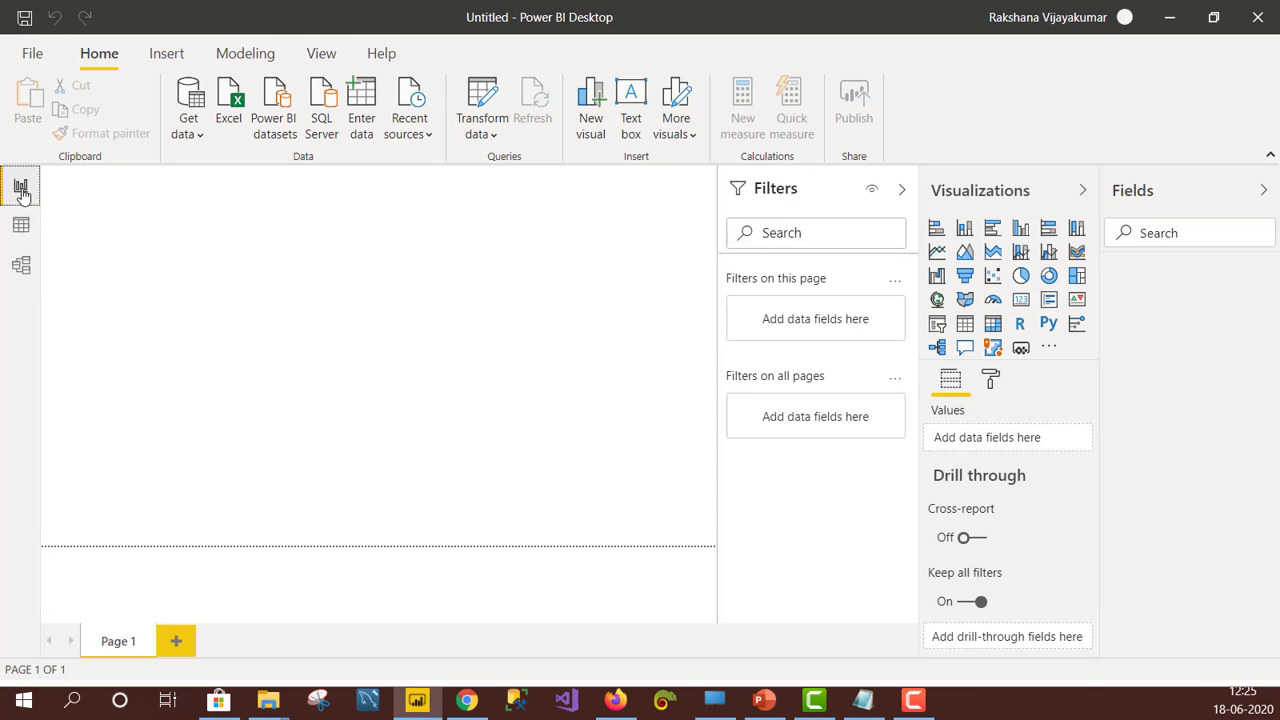
Flip to Model view and back to Report view, then show PowerPoint slide 13, 'The Power BI Interface'.
{"action": "left_click", "coordinate": [22, 266]}
{"action": "left_click", "coordinate": [21, 185]}
{"action": "left_click", "coordinate": [762, 702]}
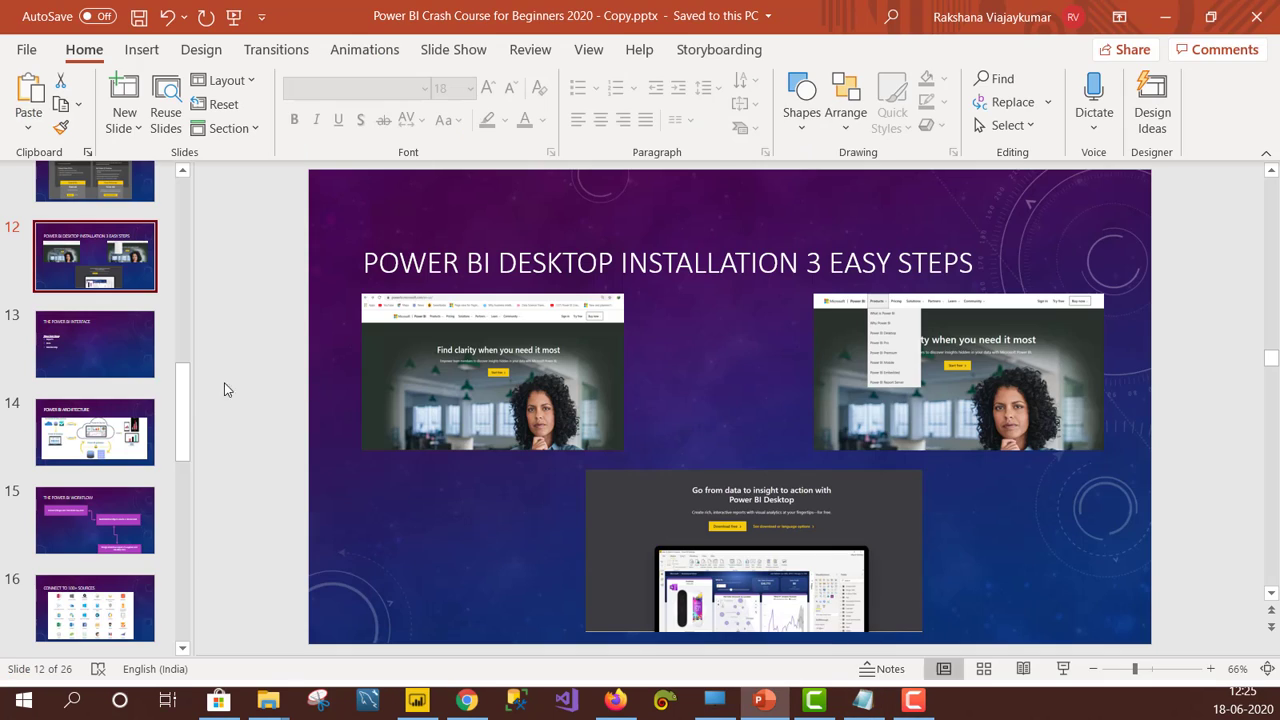
{"action": "left_click", "coordinate": [100, 360]}
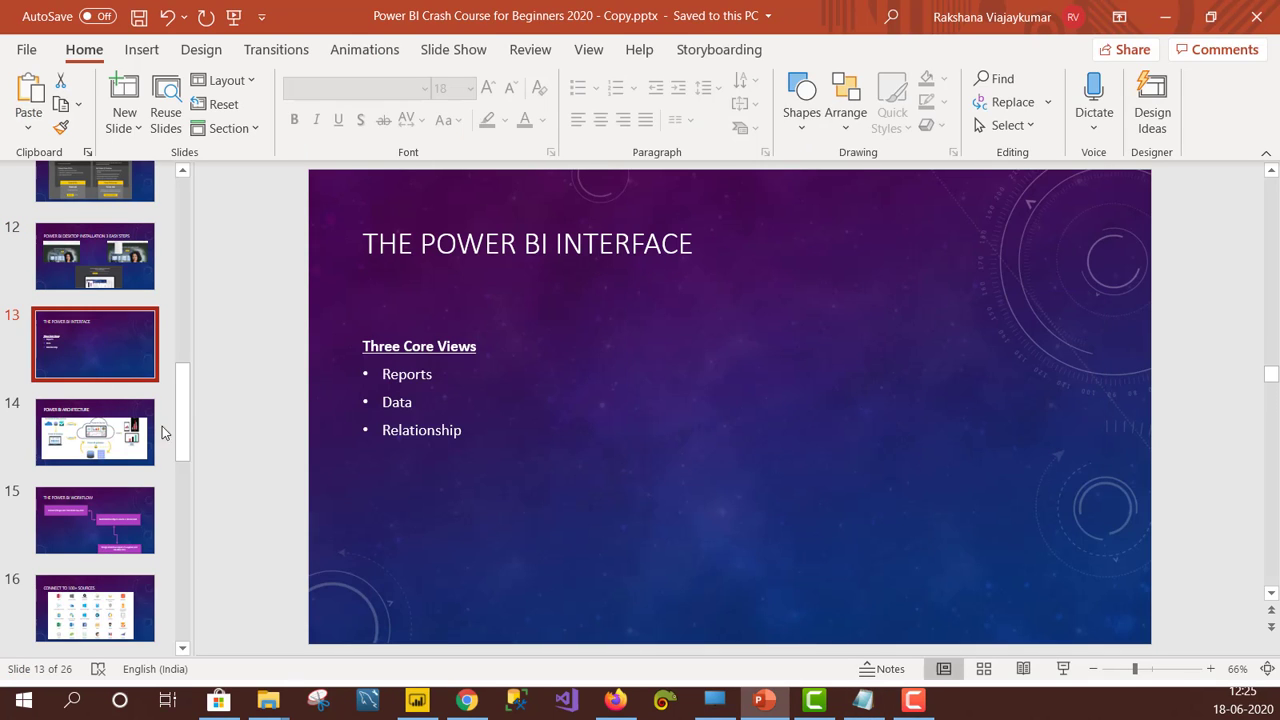
Minimize PowerPoint, toggle Model then Report view, then return to PowerPoint's slide 14, 'Power BI Architecture'.
{"action": "left_click", "coordinate": [1168, 22]}
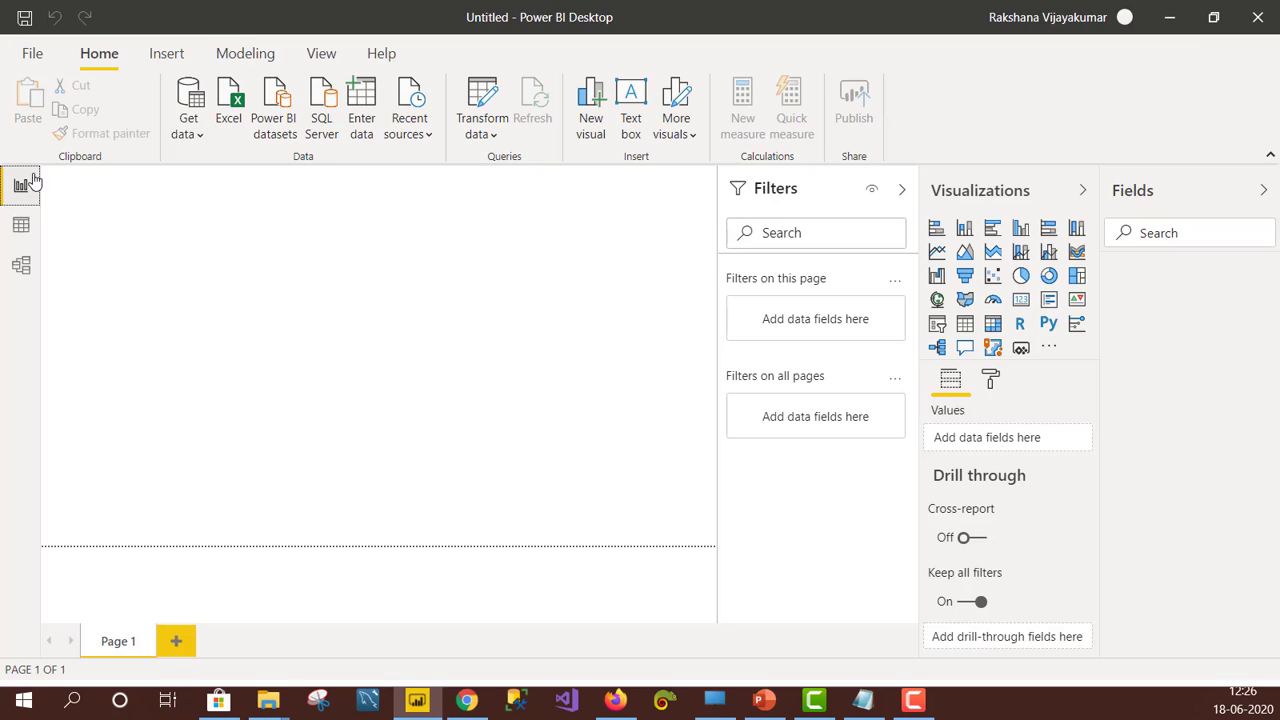
{"action": "left_click", "coordinate": [21, 265]}
{"action": "left_click", "coordinate": [21, 185]}
{"action": "left_click", "coordinate": [764, 700]}
{"action": "key", "text": "Down"}
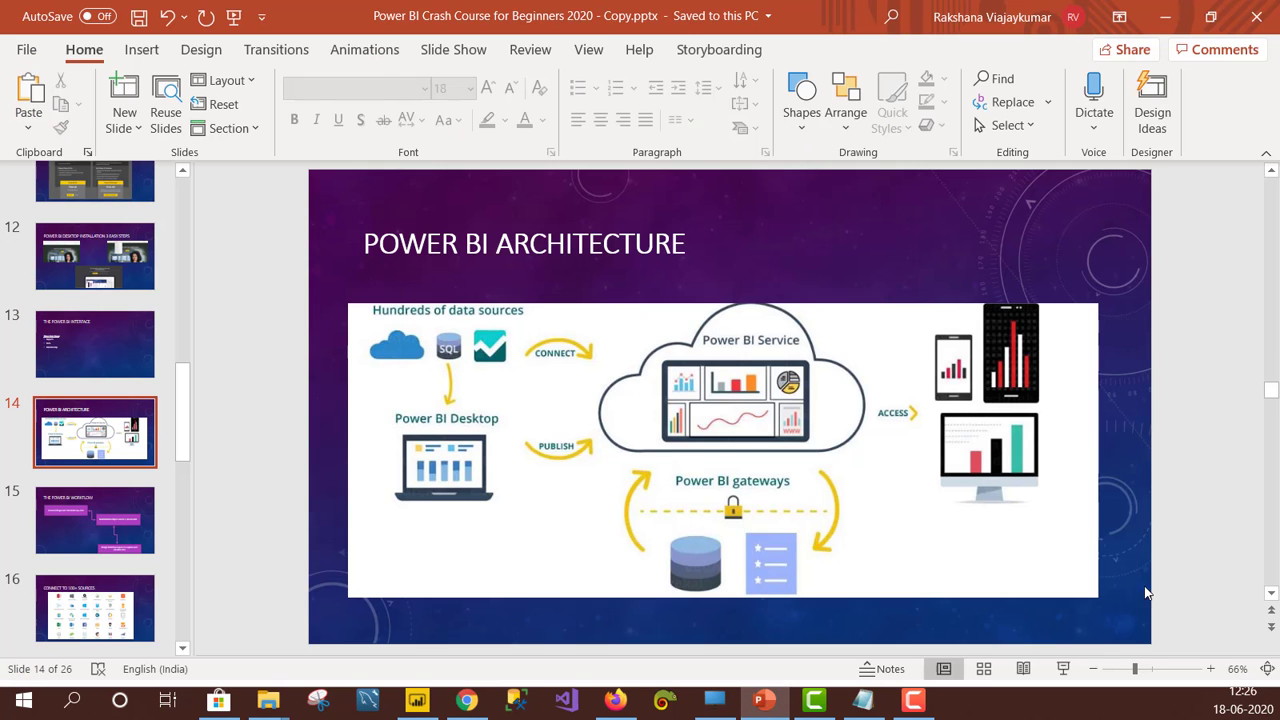
Start the slideshow from slide 14 to show the Power BI Architecture diagram.
{"action": "left_click", "coordinate": [1063, 668]}
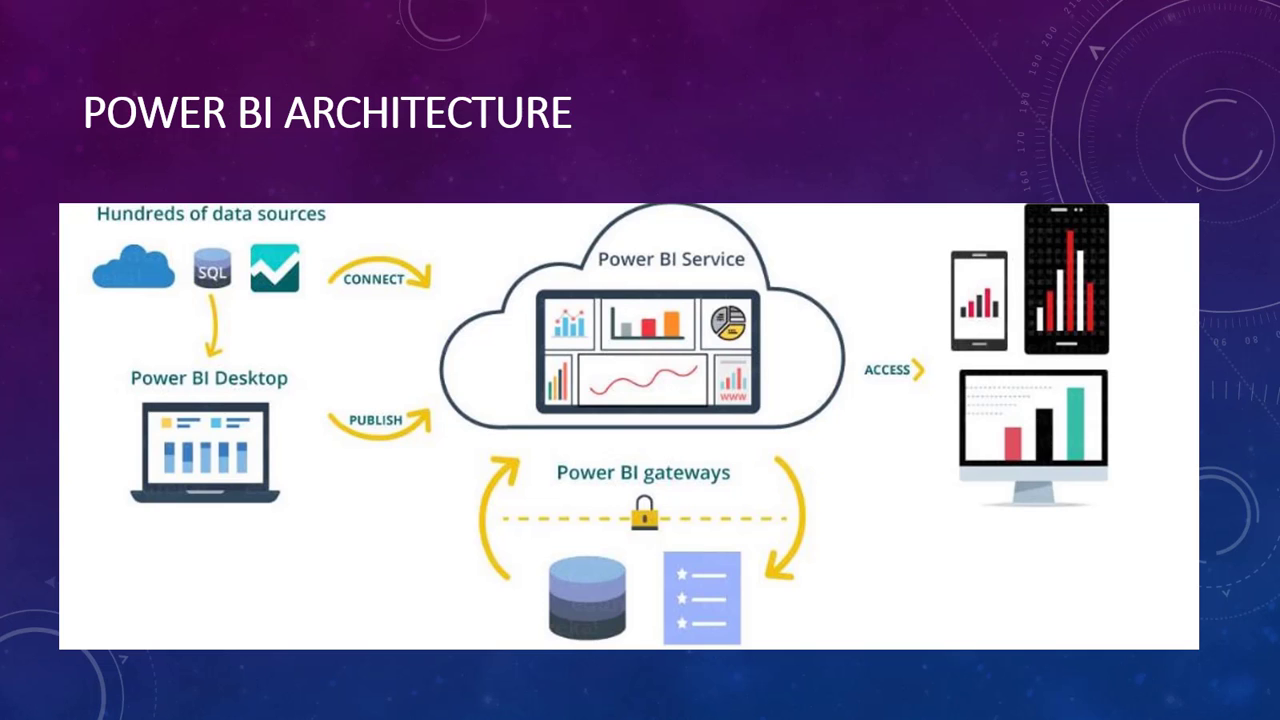
Advance the slideshow to 'The Power BI Workflow' slide.
{"action": "left_click", "coordinate": [361, 489]}
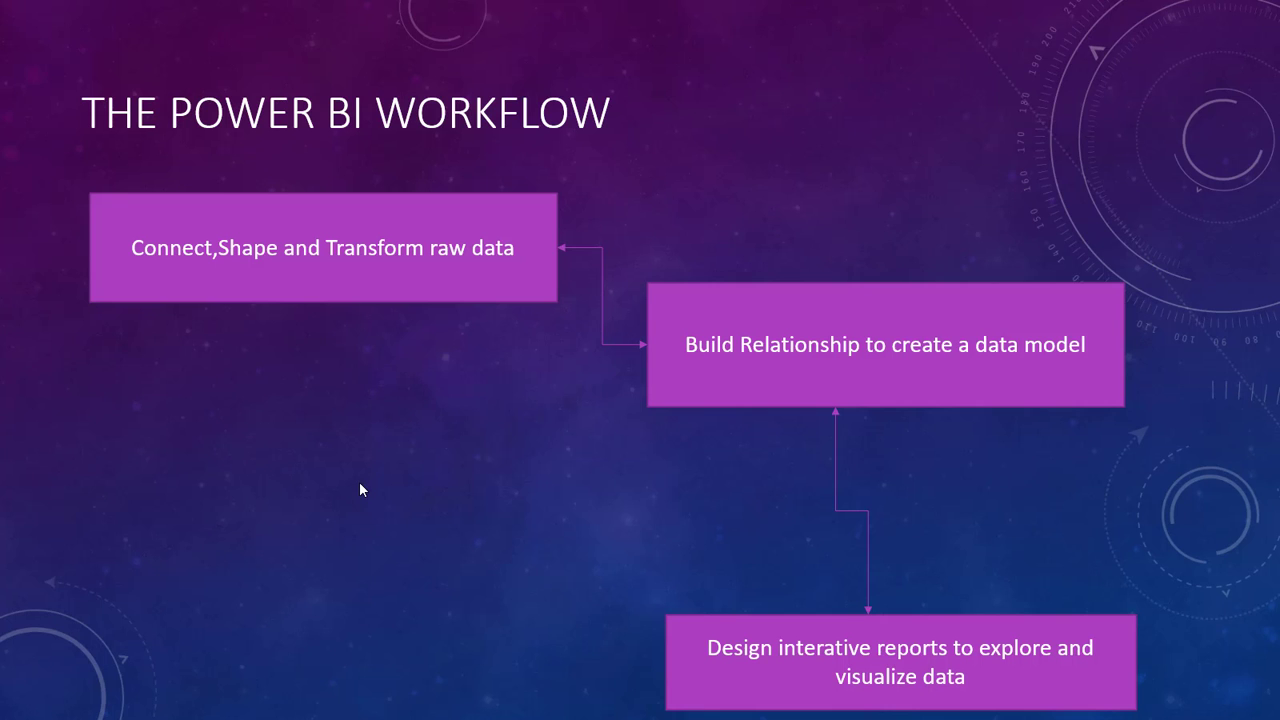
Show the 'Connect to 100+ Sources' slide, end the slideshow, and return to Power BI Desktop.
{"action": "key", "text": "Right"}
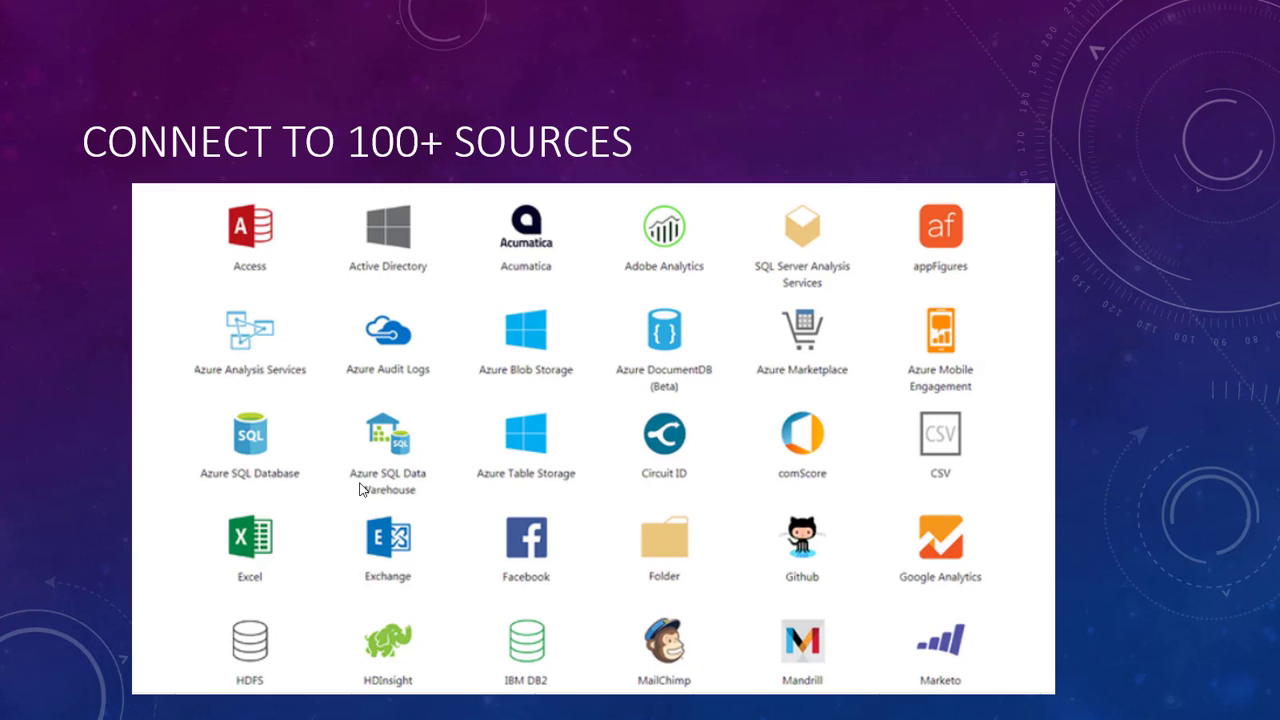
{"action": "key", "text": "Escape"}
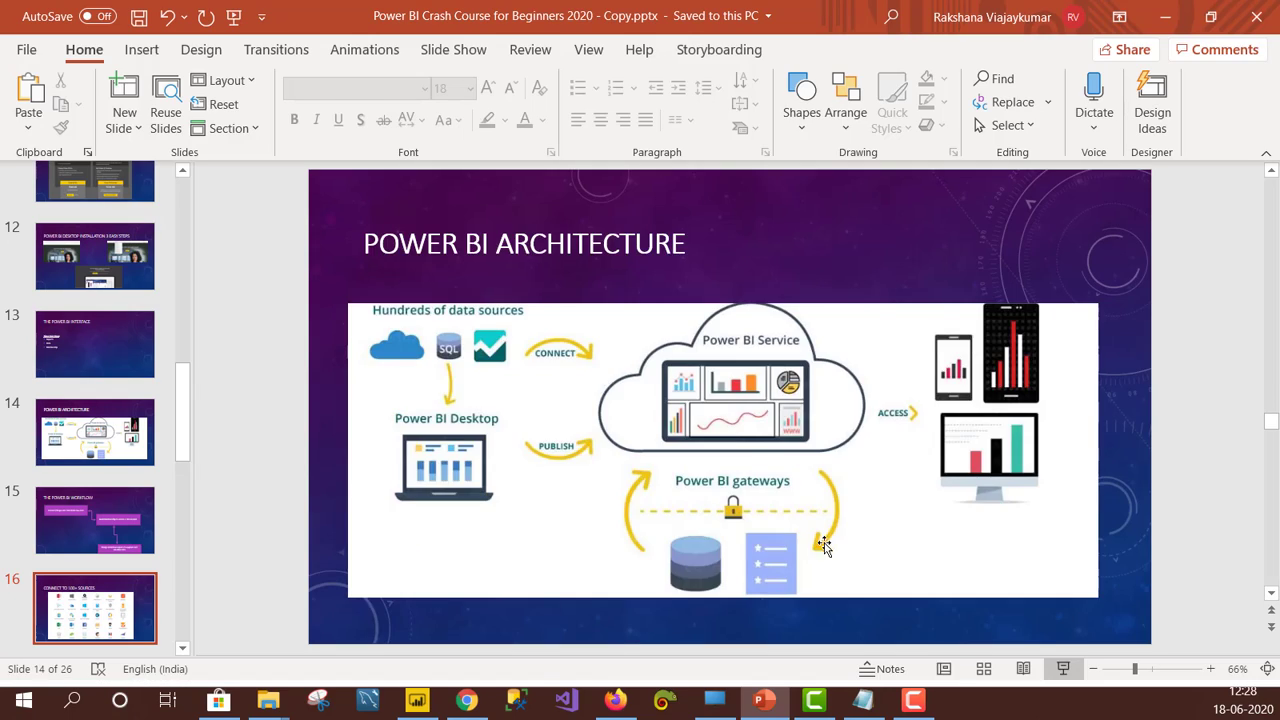
{"action": "left_click", "coordinate": [417, 700]}
Open the full Get Data dialog via Get data > More to list all connectors.
{"action": "left_click", "coordinate": [196, 136]}
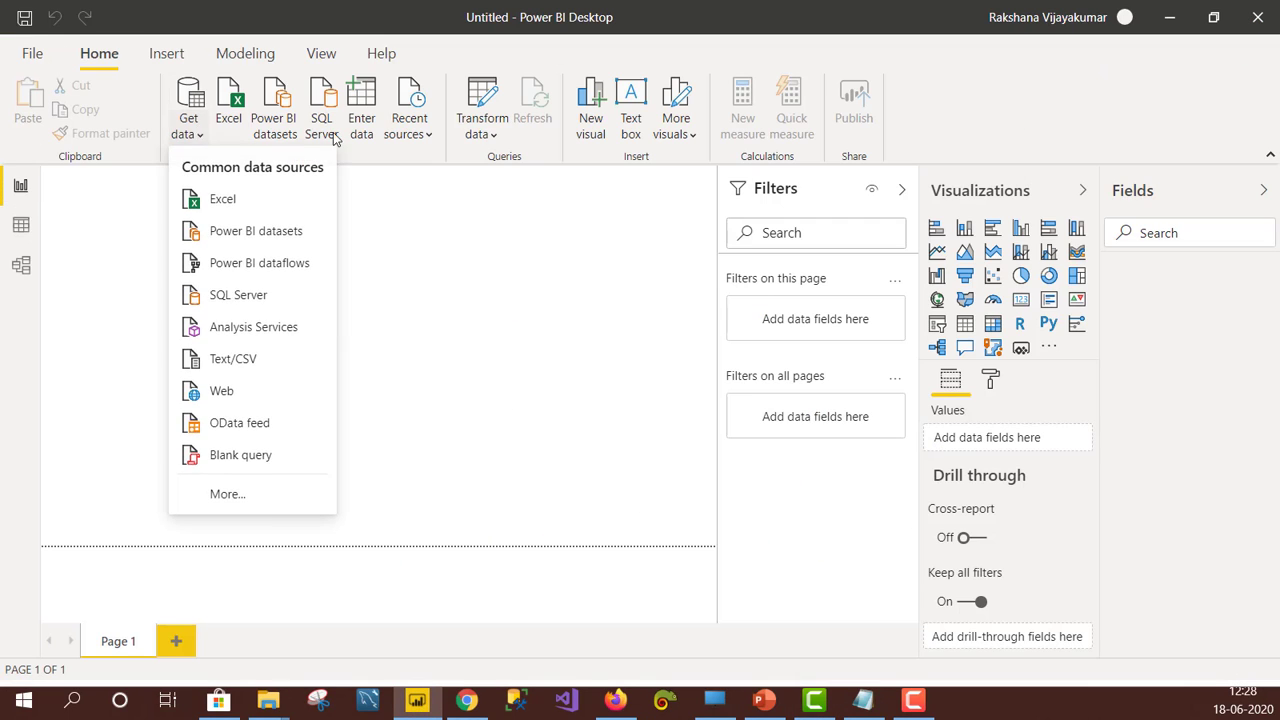
{"action": "left_click", "coordinate": [236, 497]}
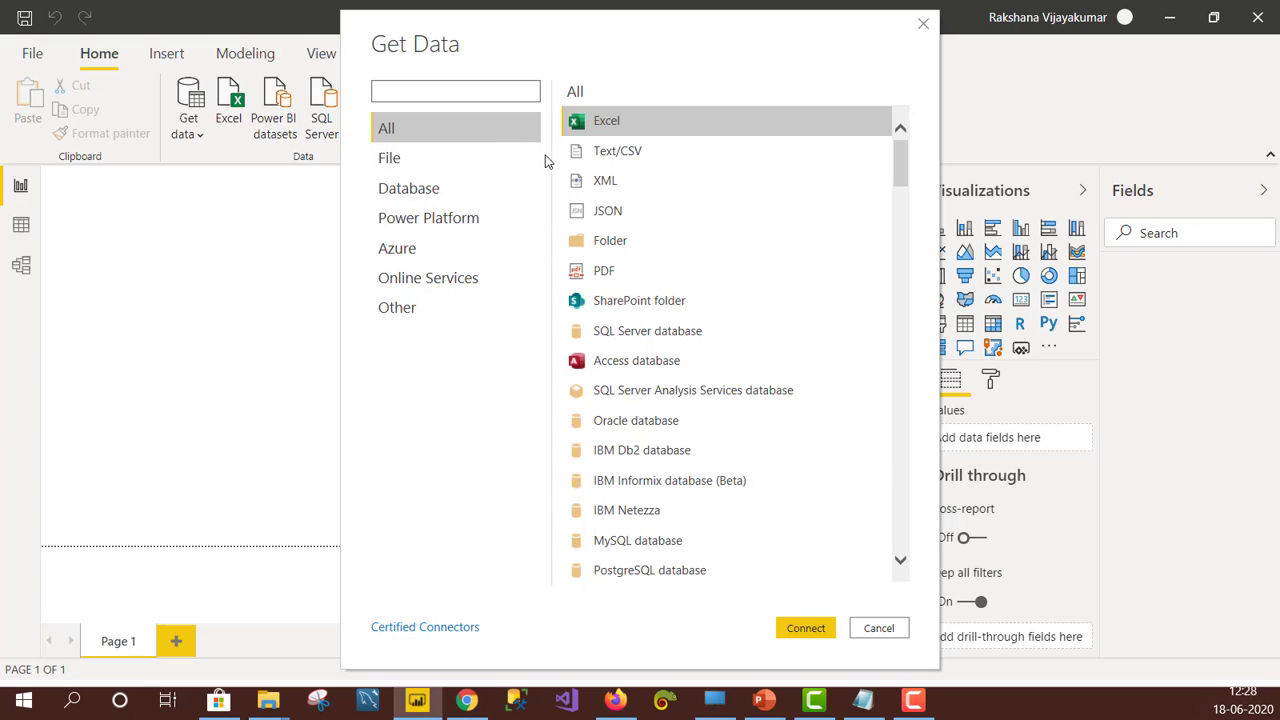
Browse the File and Database connector lists, then display the Power Platform connectors.
{"action": "scroll", "coordinate": [780, 403], "scroll_direction": "down", "scroll_amount": 3}
{"action": "left_click", "coordinate": [422, 170]}
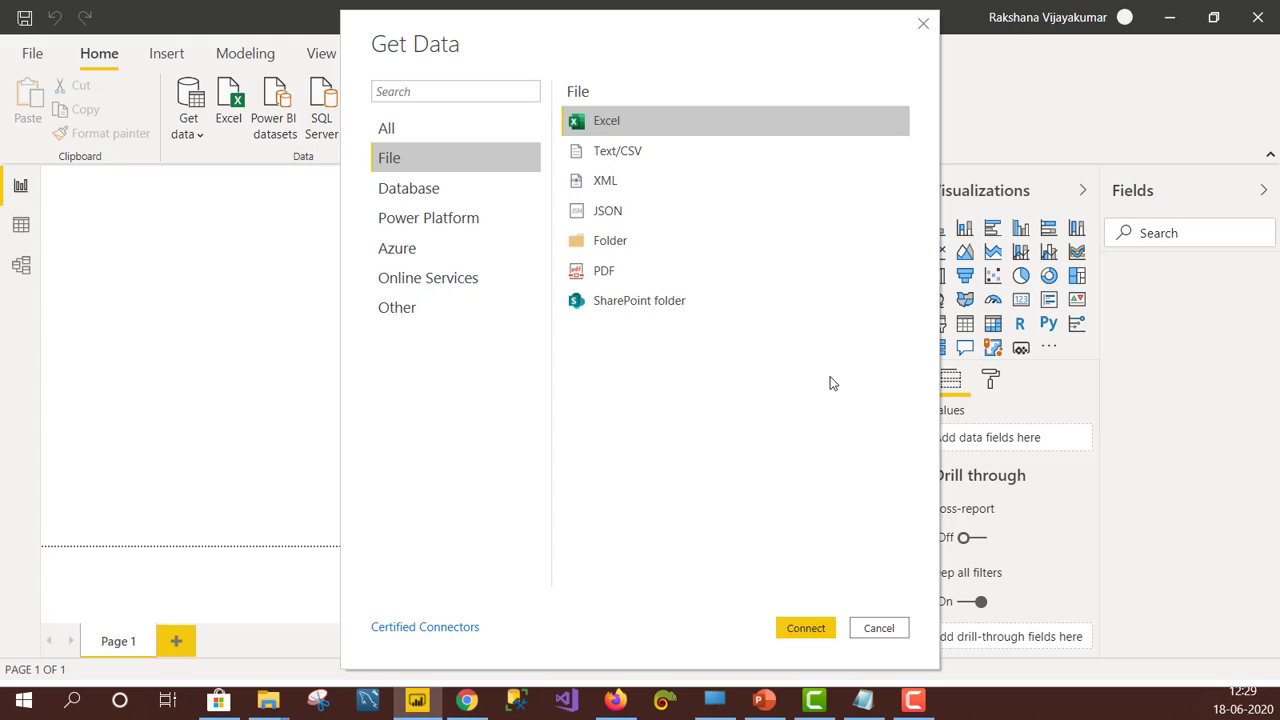
{"action": "left_click", "coordinate": [460, 188]}
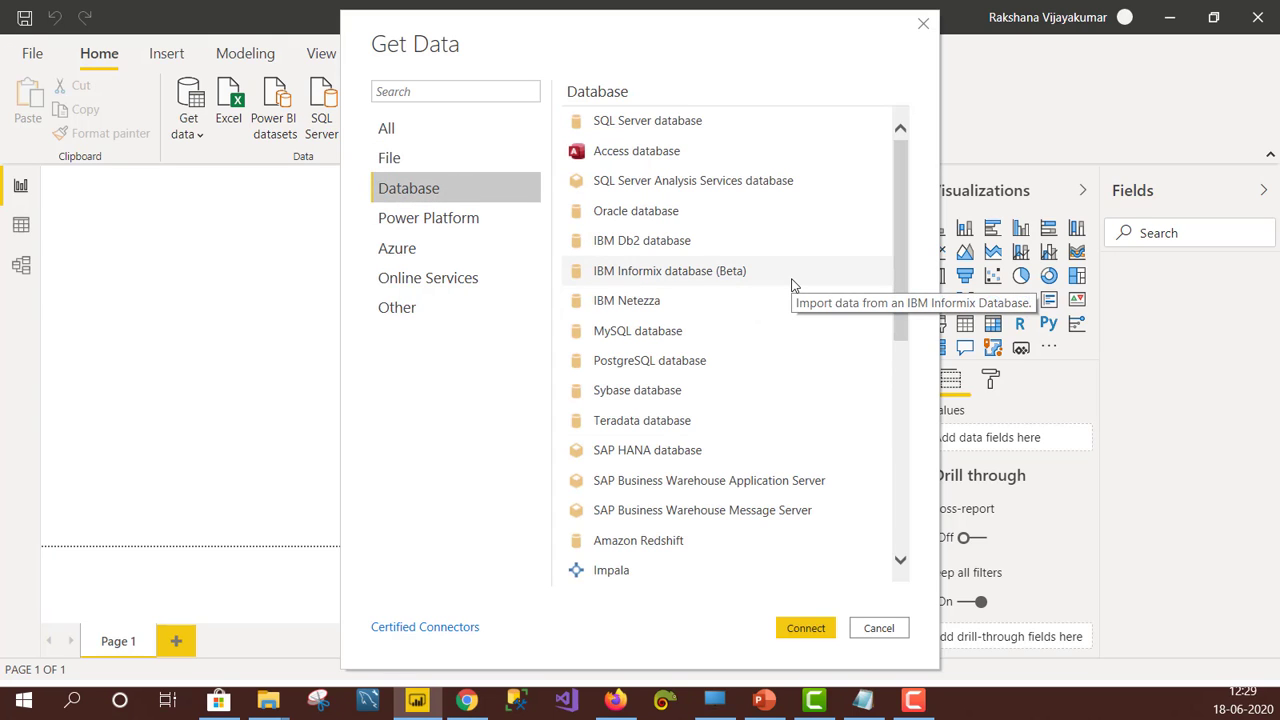
{"action": "scroll", "coordinate": [686, 234], "scroll_direction": "down", "scroll_amount": 1}
{"action": "scroll", "coordinate": [686, 234], "scroll_direction": "down", "scroll_amount": 2}
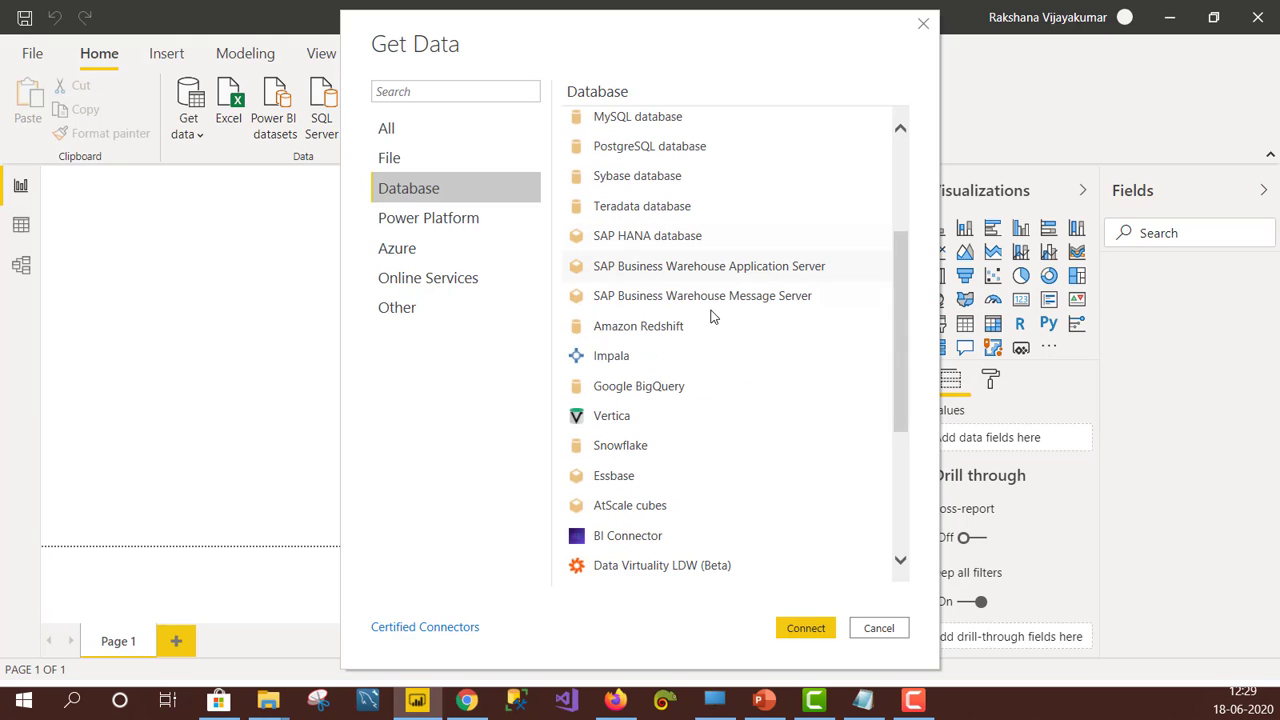
{"action": "scroll", "coordinate": [737, 430], "scroll_direction": "down", "scroll_amount": 1}
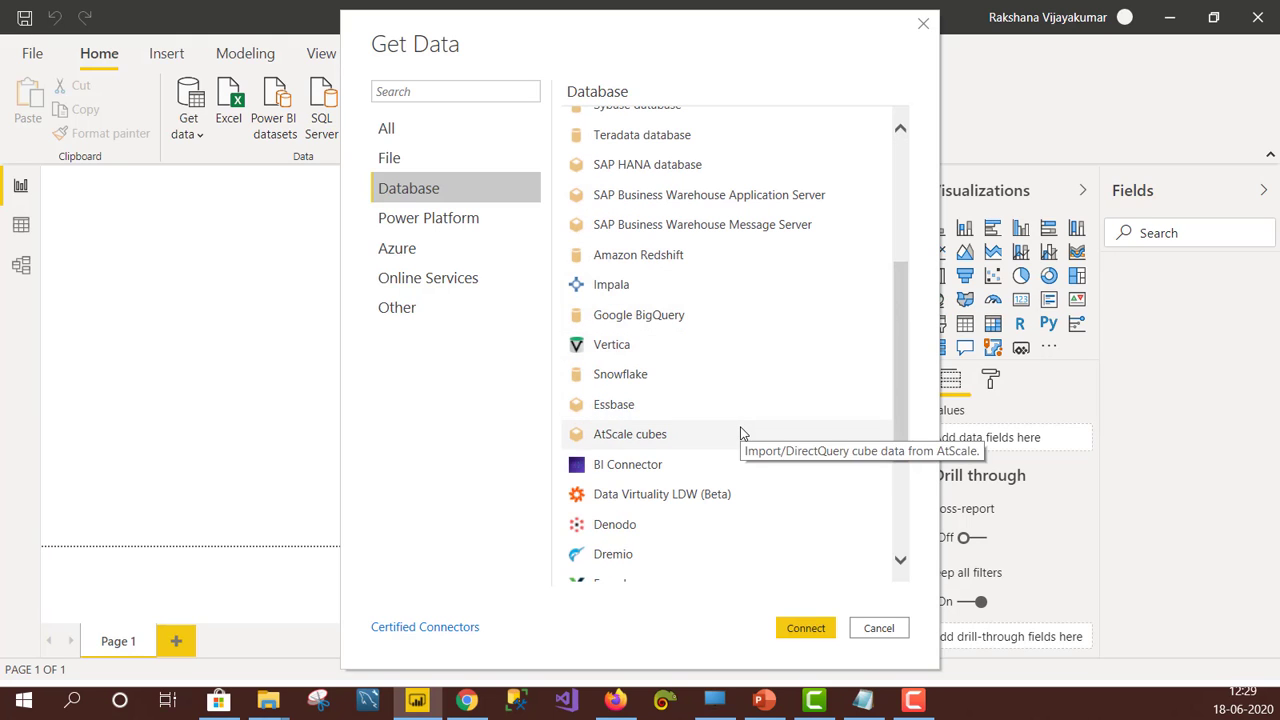
{"action": "scroll", "coordinate": [751, 445], "scroll_direction": "down", "scroll_amount": 3}
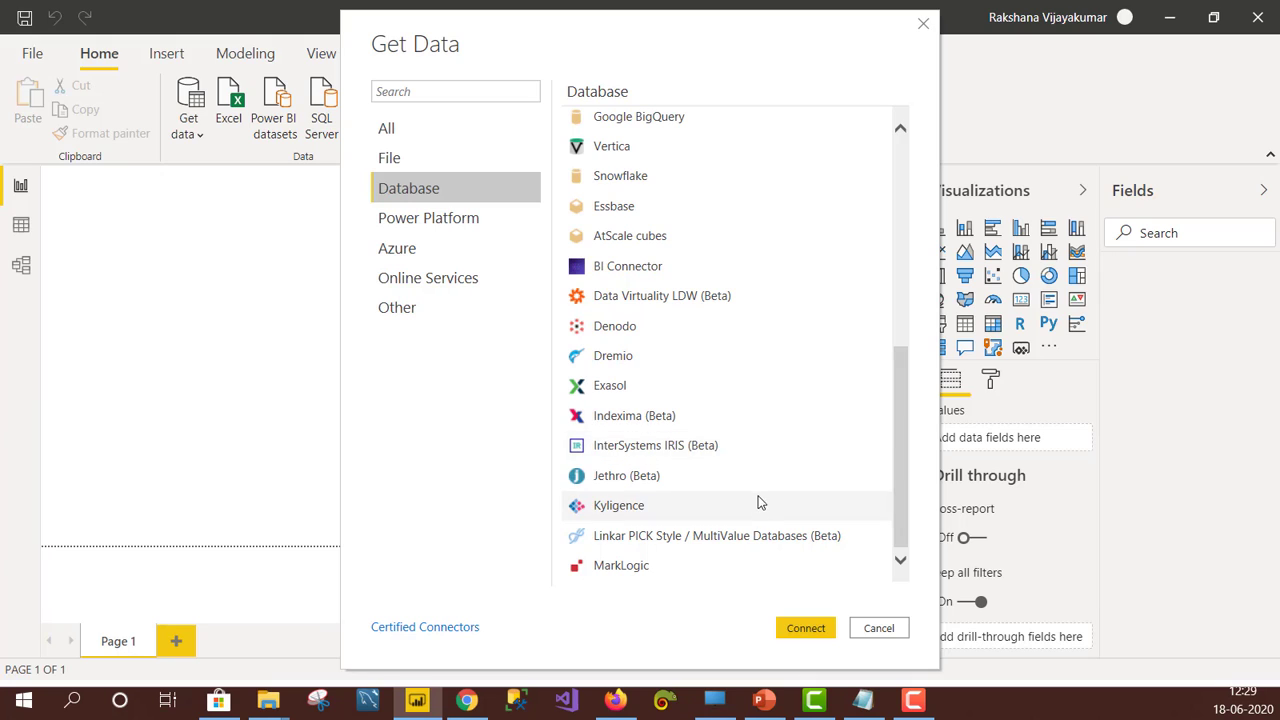
{"action": "left_click", "coordinate": [456, 227]}
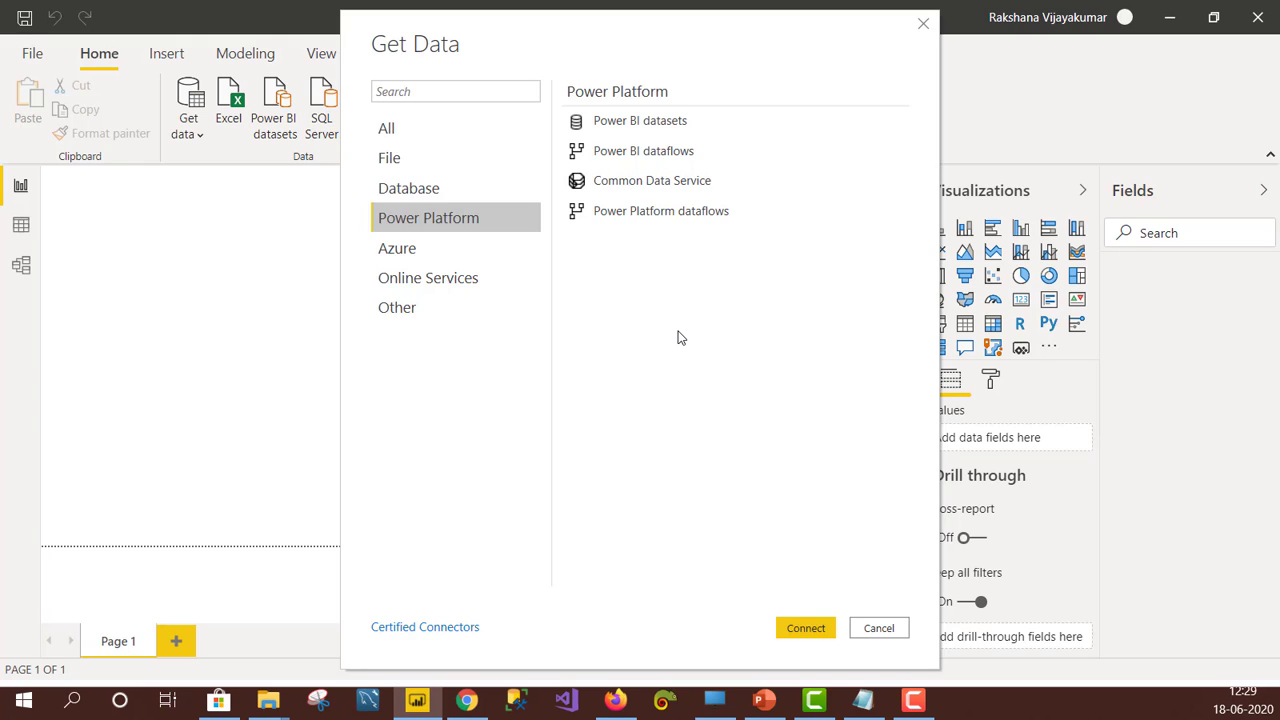
Browse the Azure and Online Services connectors, then display the Other category.
{"action": "left_click", "coordinate": [485, 246]}
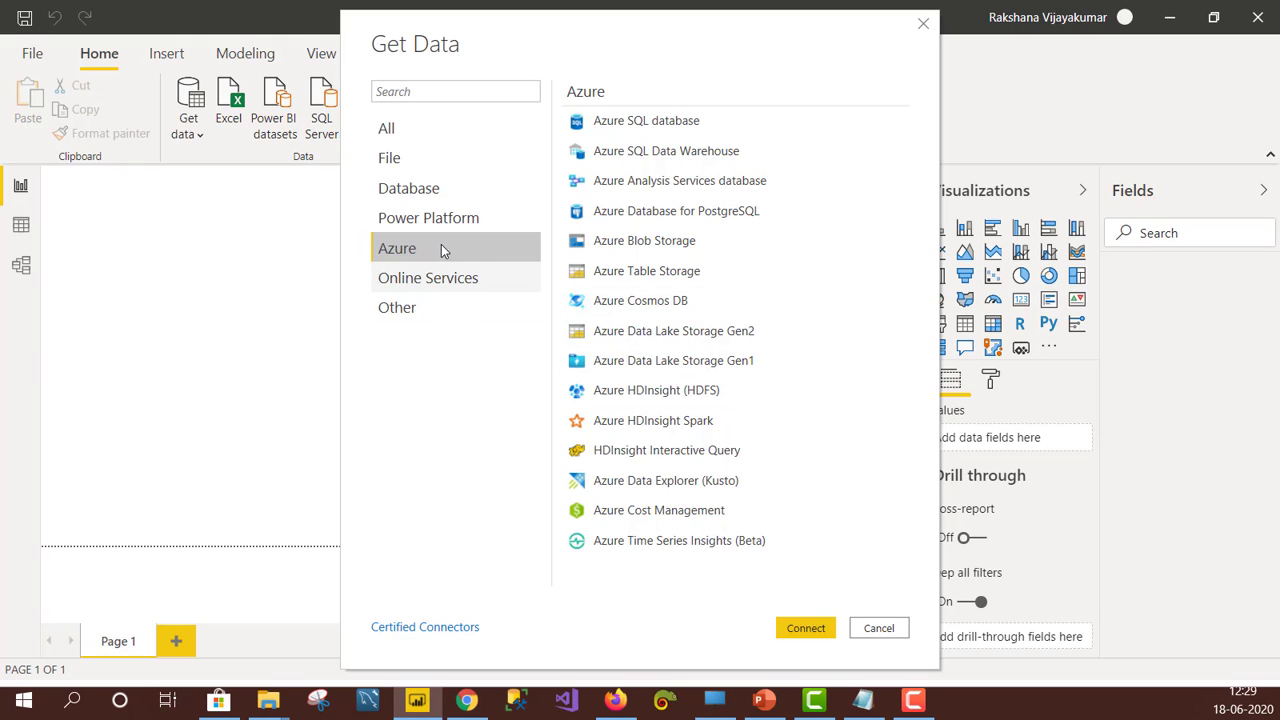
{"action": "left_click", "coordinate": [440, 280]}
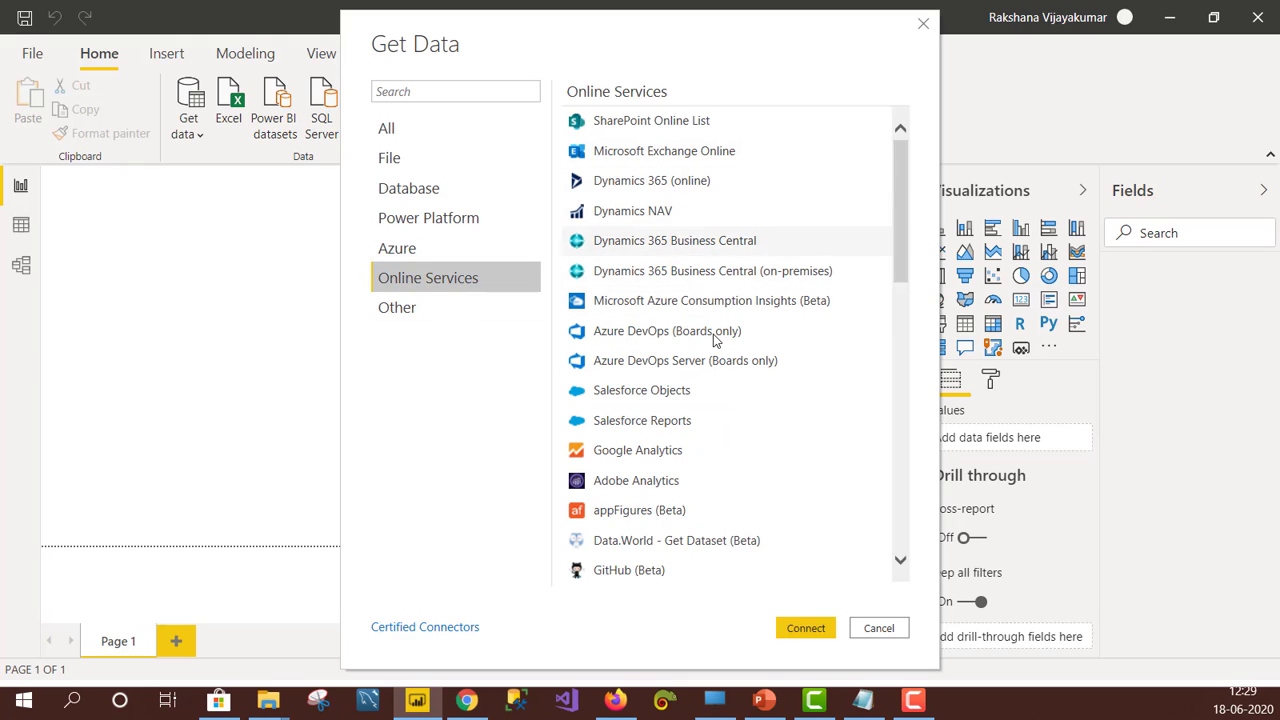
{"action": "scroll", "coordinate": [713, 340], "scroll_direction": "down", "scroll_amount": 3}
{"action": "scroll", "coordinate": [713, 385], "scroll_direction": "down", "scroll_amount": 1}
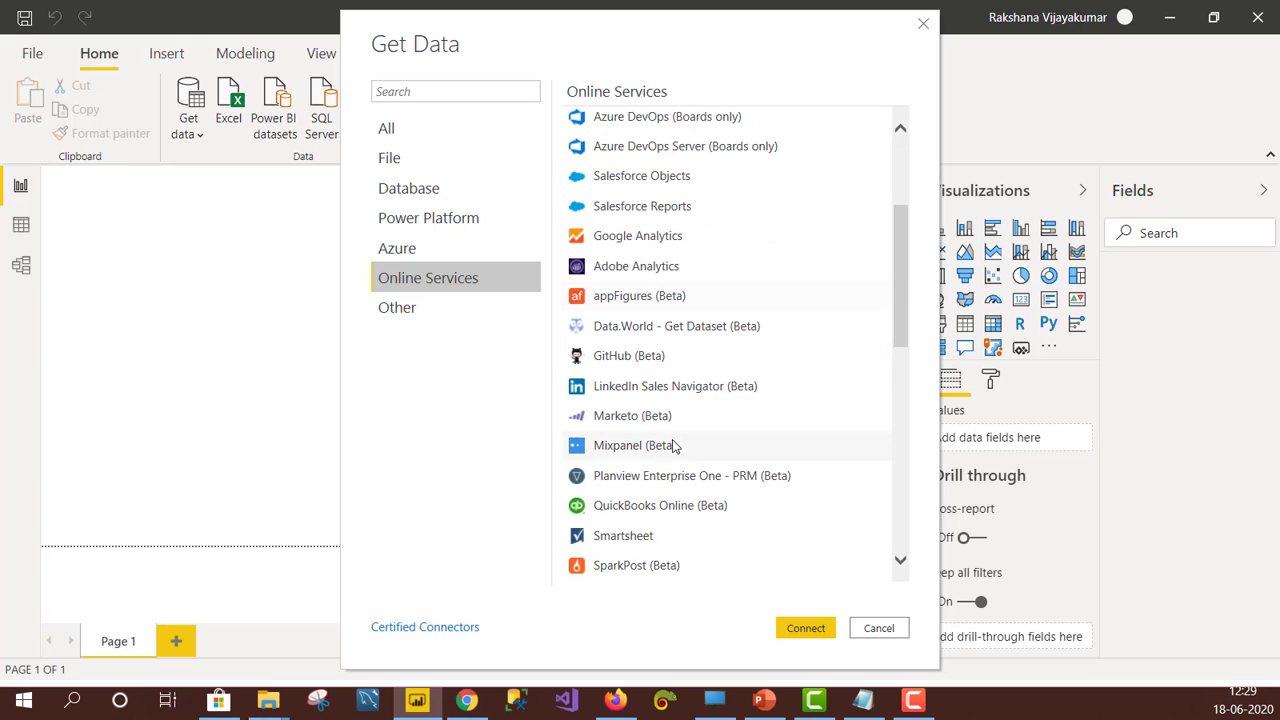
{"action": "left_click", "coordinate": [425, 314]}
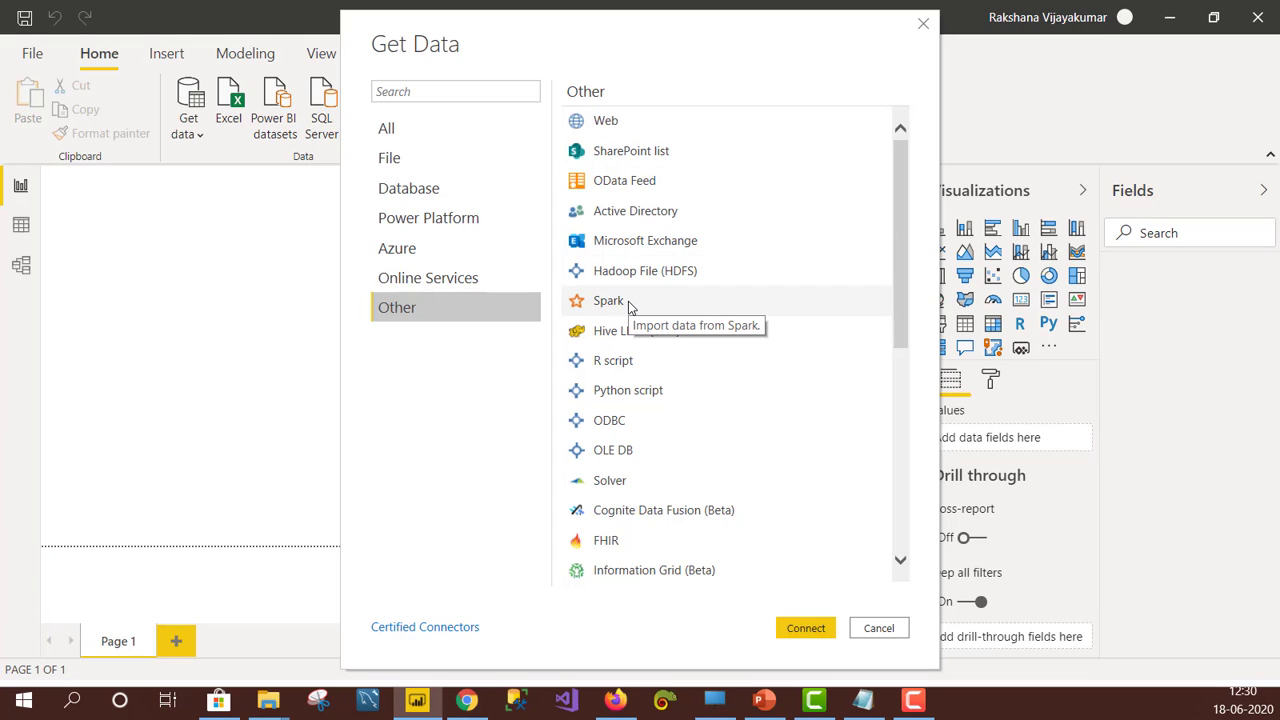
Scroll through the Other connectors to the end, then cancel the Get Data dialog.
{"action": "scroll", "coordinate": [628, 301], "scroll_direction": "down", "scroll_amount": 1}
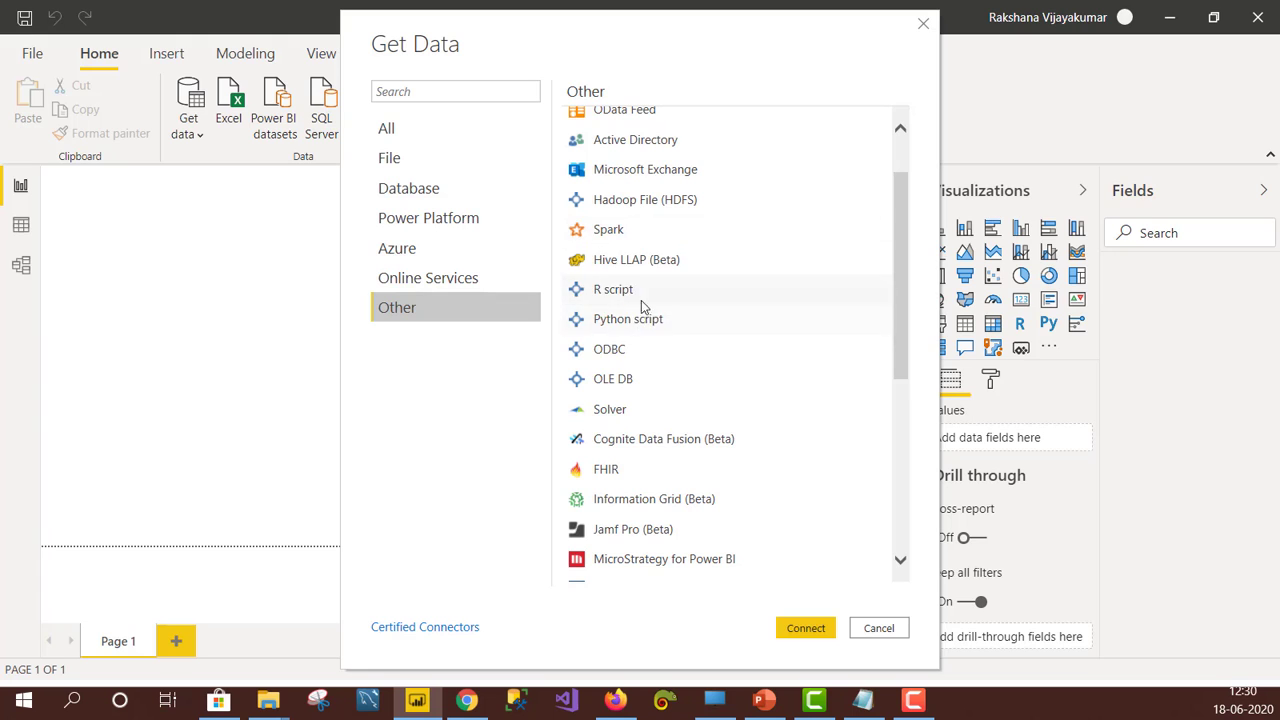
{"action": "scroll", "coordinate": [666, 400], "scroll_direction": "down", "scroll_amount": 1}
{"action": "scroll", "coordinate": [666, 400], "scroll_direction": "down", "scroll_amount": 4}
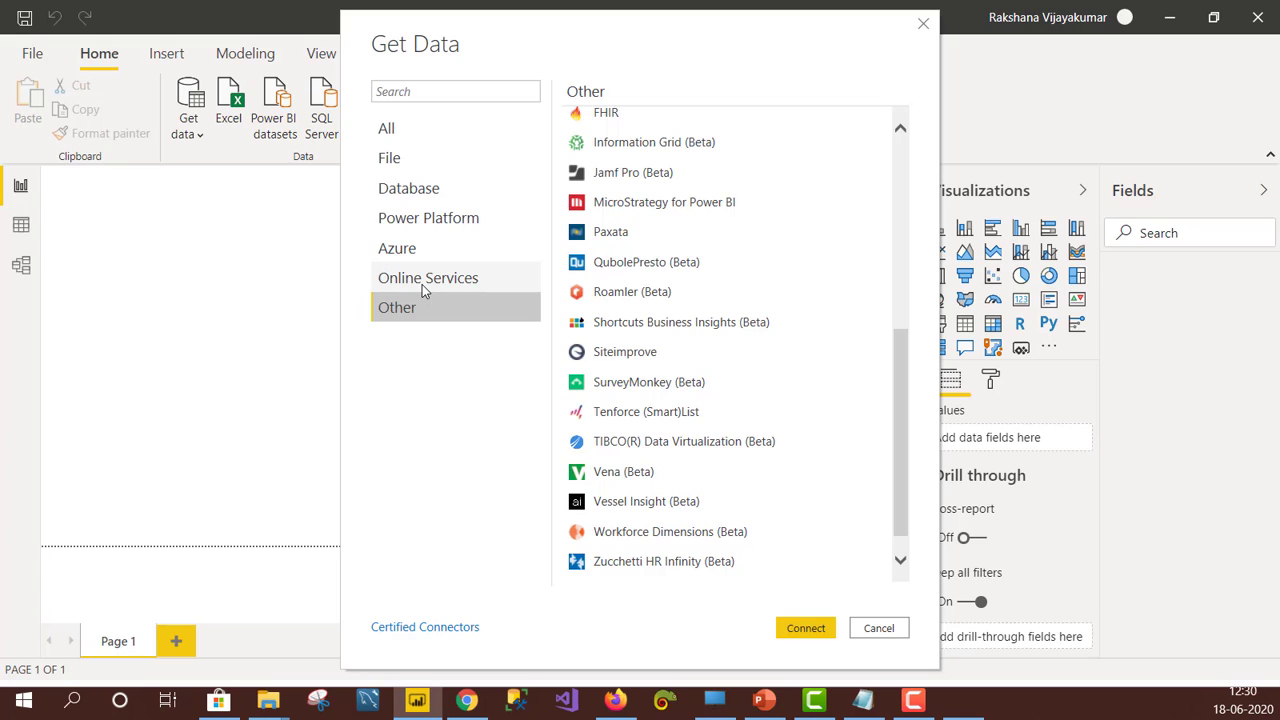
{"action": "left_click", "coordinate": [880, 628]}
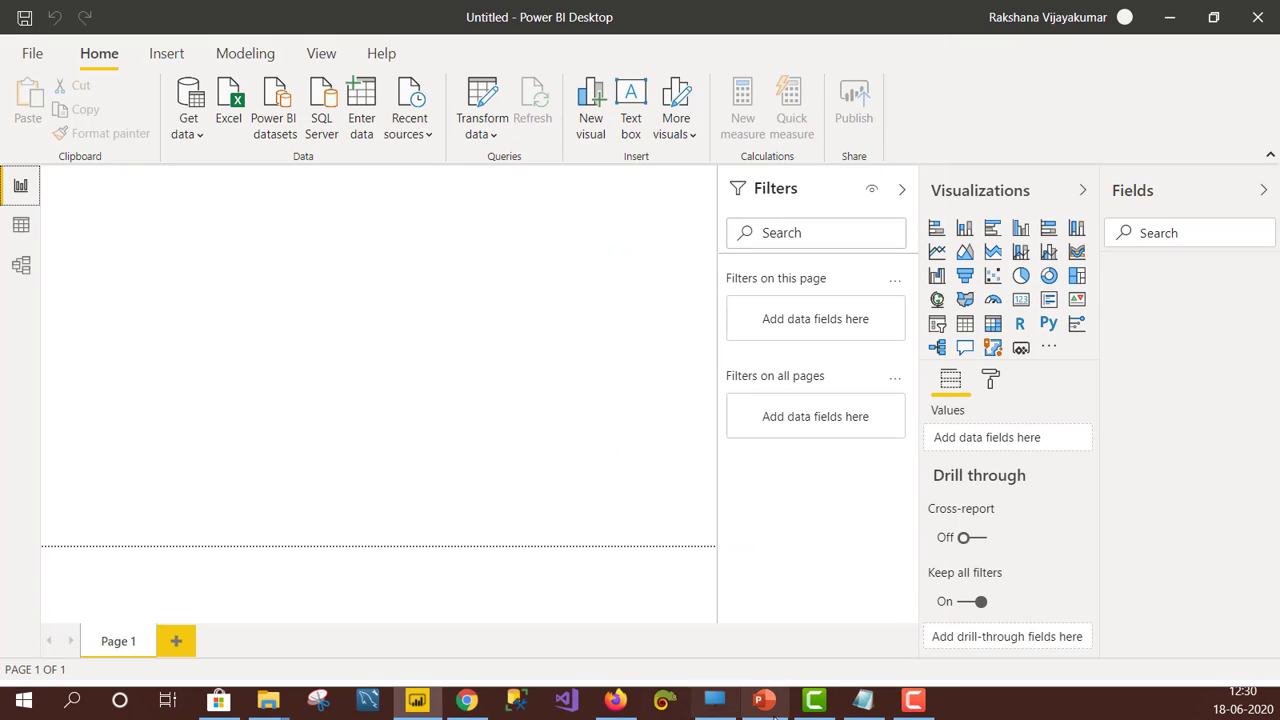
Return to PowerPoint and go to slide 17, 'Power BI Different Roles'.
{"action": "left_click", "coordinate": [764, 700]}
{"action": "key", "text": "Down"}
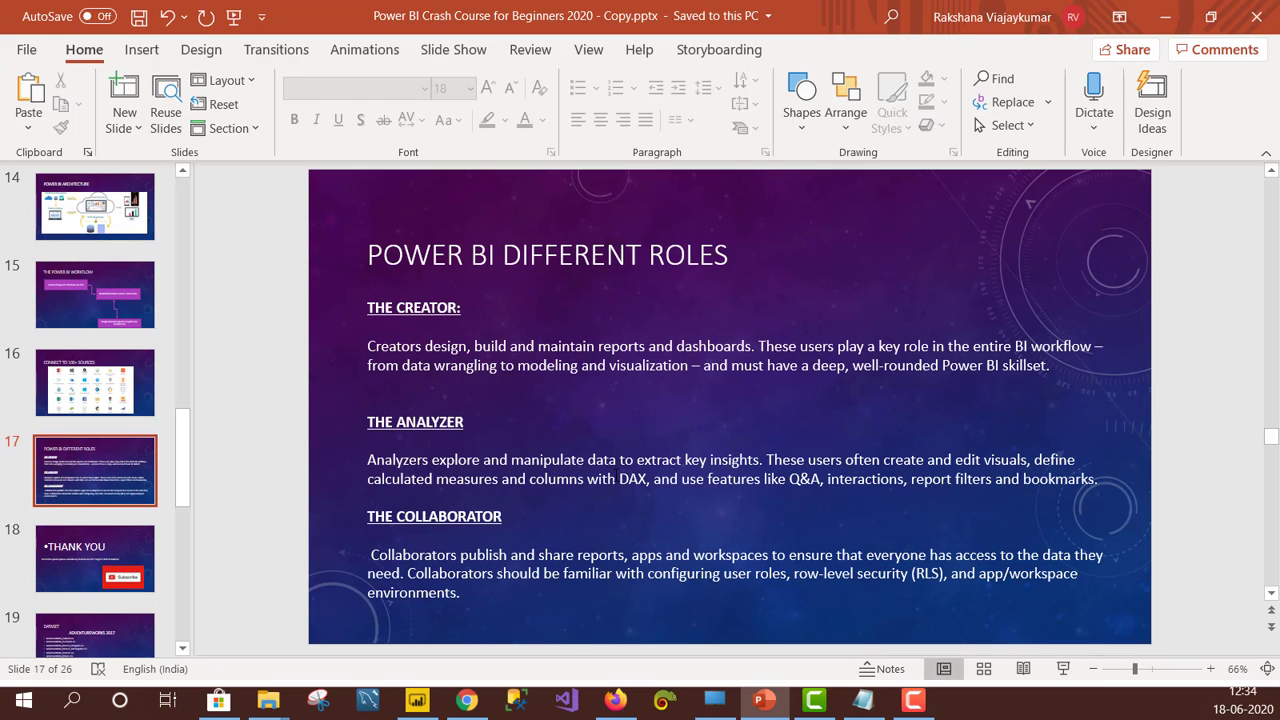
Move to slide 18, the 'Thank You' slide with the subscribe prompt.
{"action": "scroll", "coordinate": [737, 421], "scroll_direction": "down", "scroll_amount": 1}
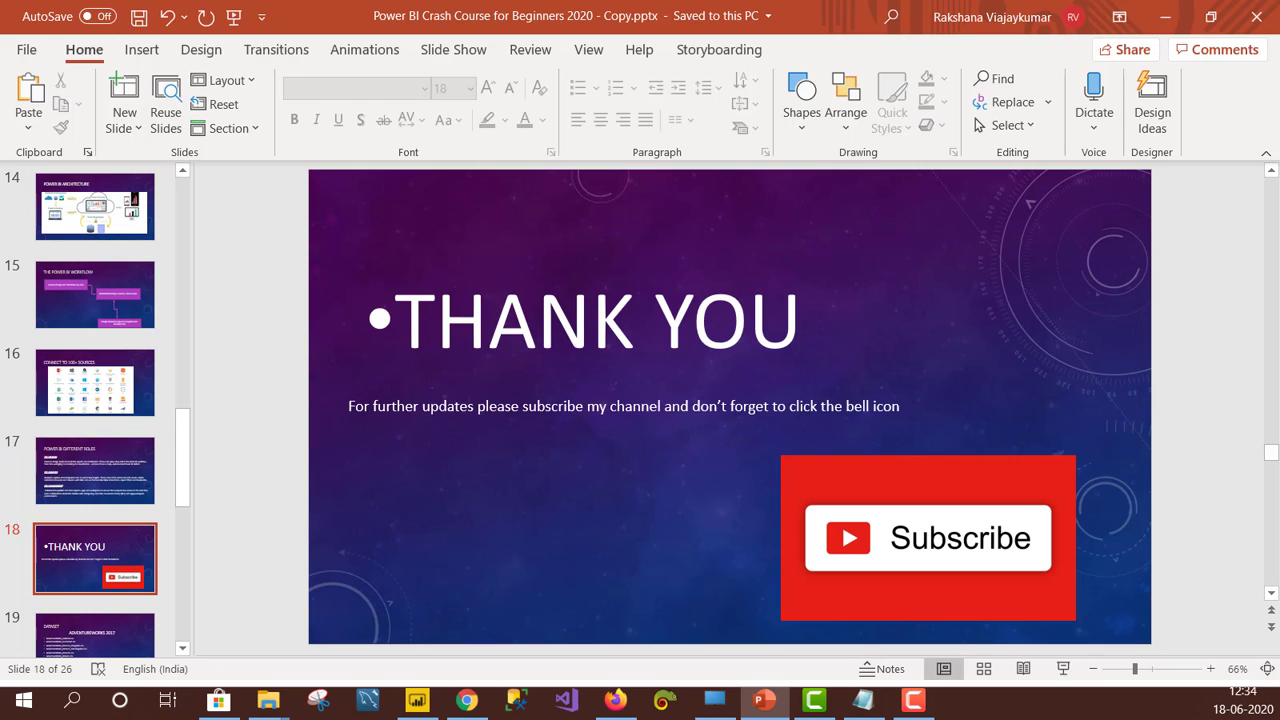